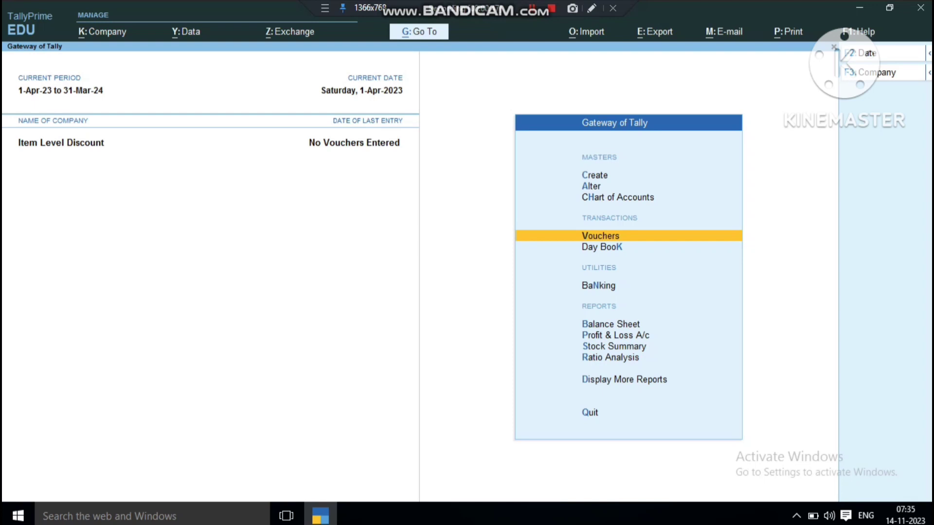
pyautogui.press('Return')
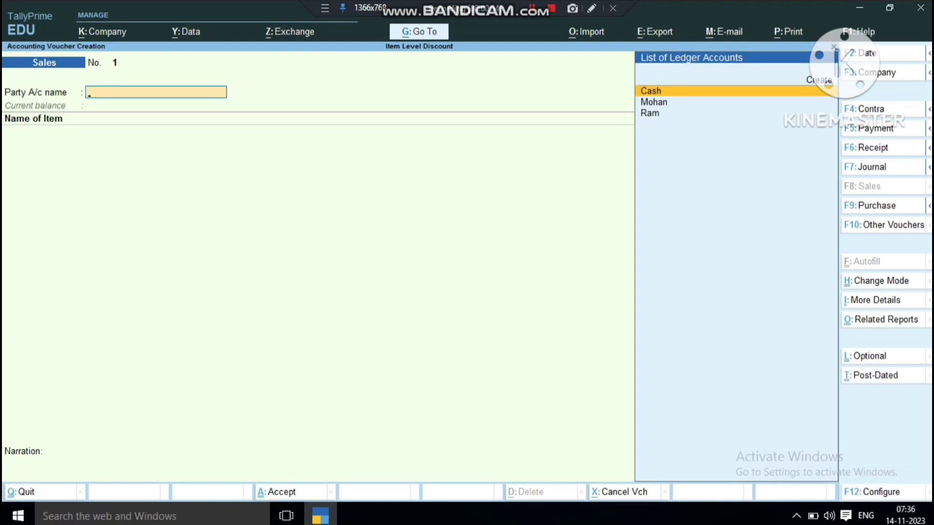
pyautogui.press('Down')
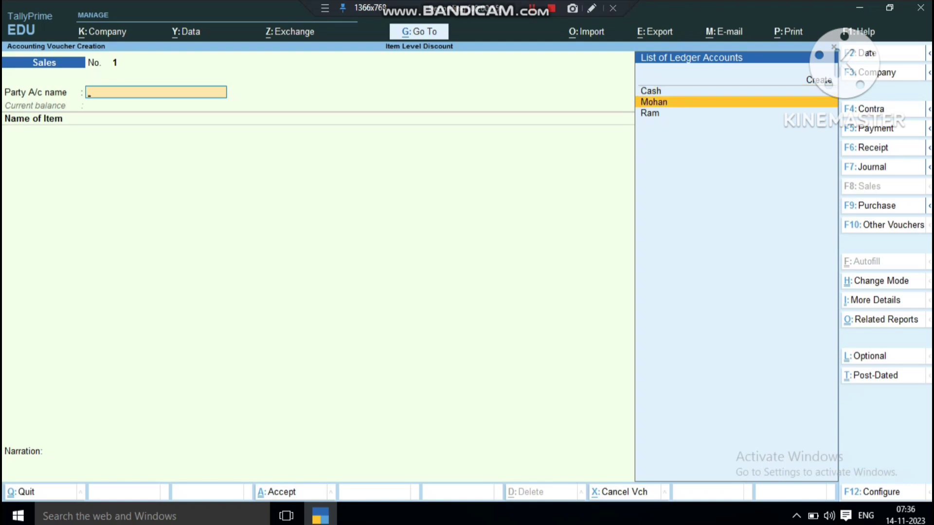
pyautogui.press('Return')
pyautogui.press('Return')
pyautogui.press('Return')
pyautogui.press('Return')
pyautogui.press('Return')
pyautogui.press('Return')
pyautogui.press('Return')
pyautogui.press('Return')
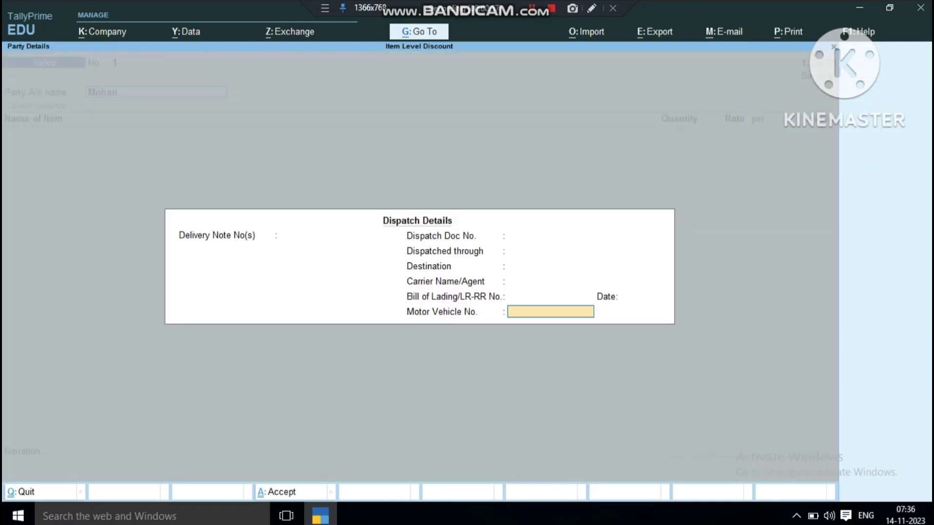
pyautogui.press('Return')
pyautogui.press('Return')
pyautogui.press('Return')
pyautogui.press('Return')
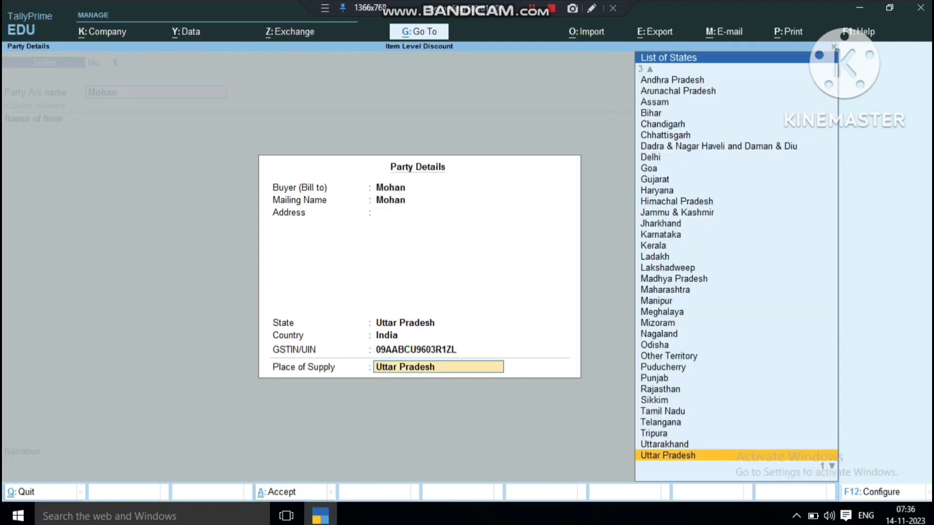
pyautogui.press('Return')
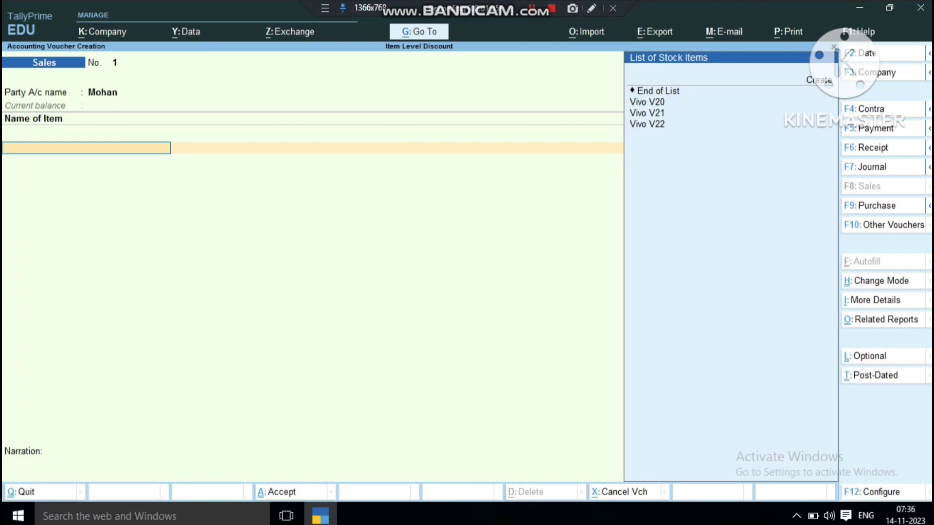
pyautogui.press('Down')
pyautogui.press('Down')
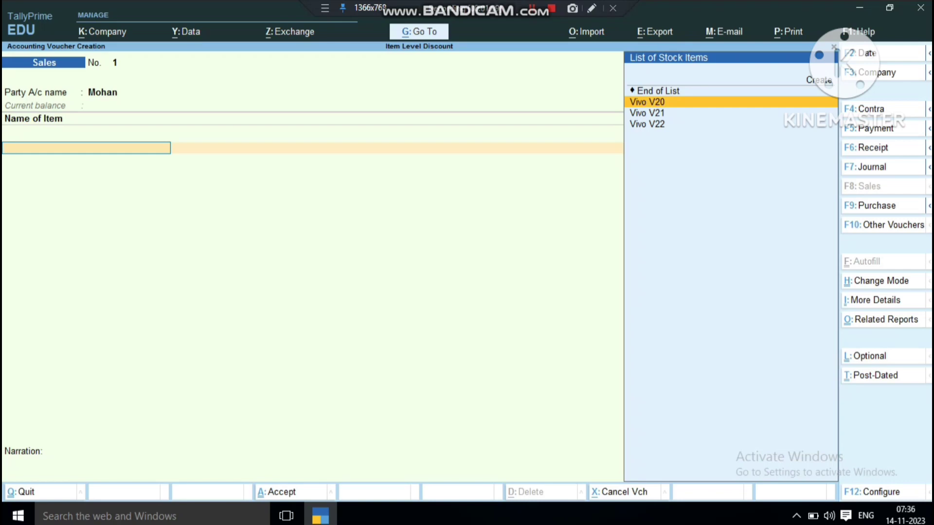
pyautogui.press('Escape')
pyautogui.press('Return')
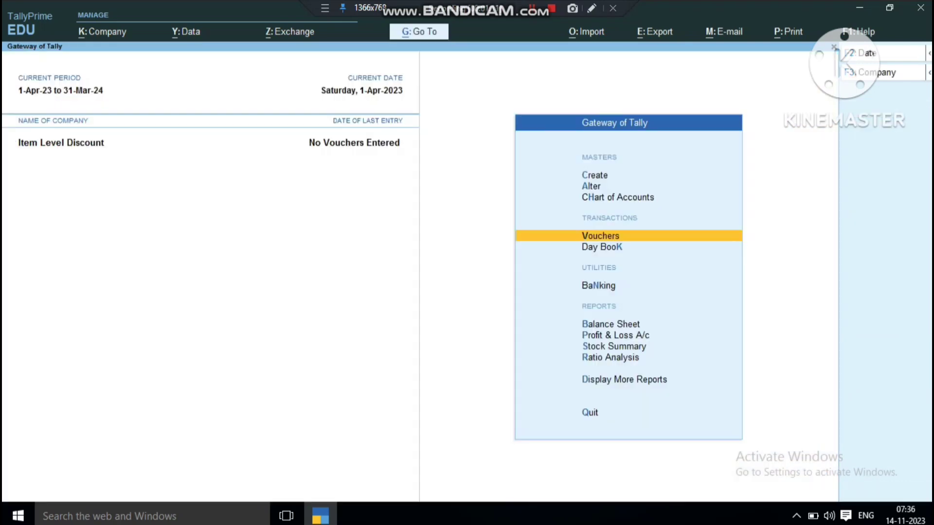
# Step: Go through the company features to Enable Goods and Services Tax (GST), keep it at Yes and open the GST details
pyautogui.press('F11')
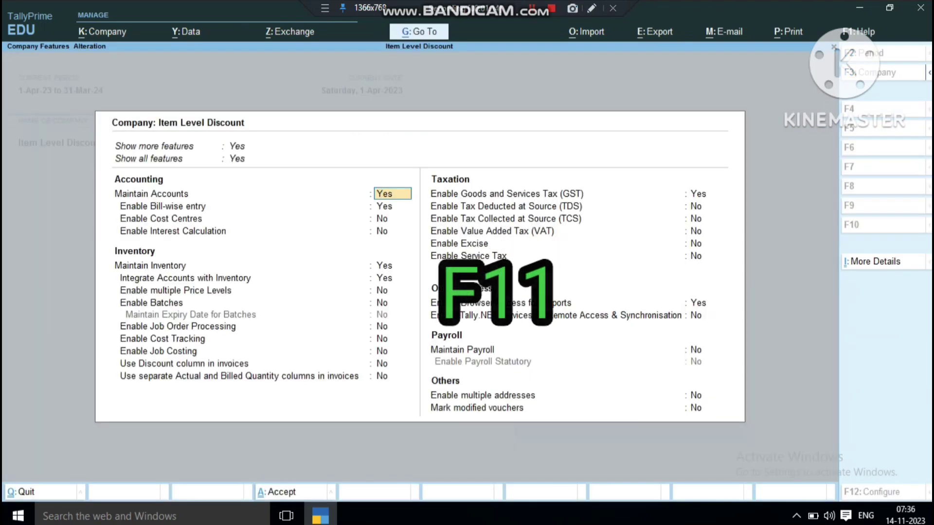
pyautogui.press('Down')
pyautogui.press('Down')
pyautogui.press('Down')
pyautogui.press('Down')
pyautogui.press('Down')
pyautogui.press('Down')
pyautogui.press('Down')
pyautogui.press('Down')
pyautogui.press('Down')
pyautogui.press('Down')
pyautogui.press('Down')
pyautogui.press('Down')
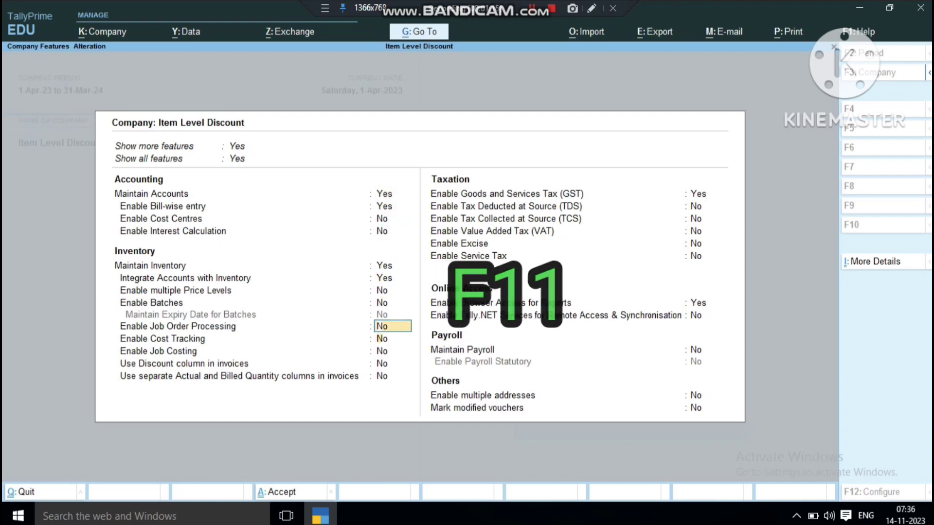
pyautogui.press('Down')
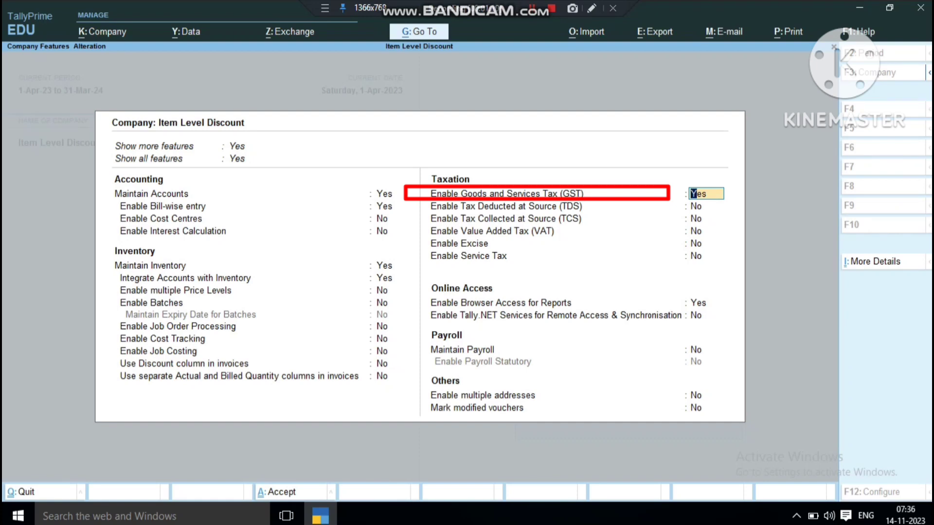
pyautogui.press('Return')
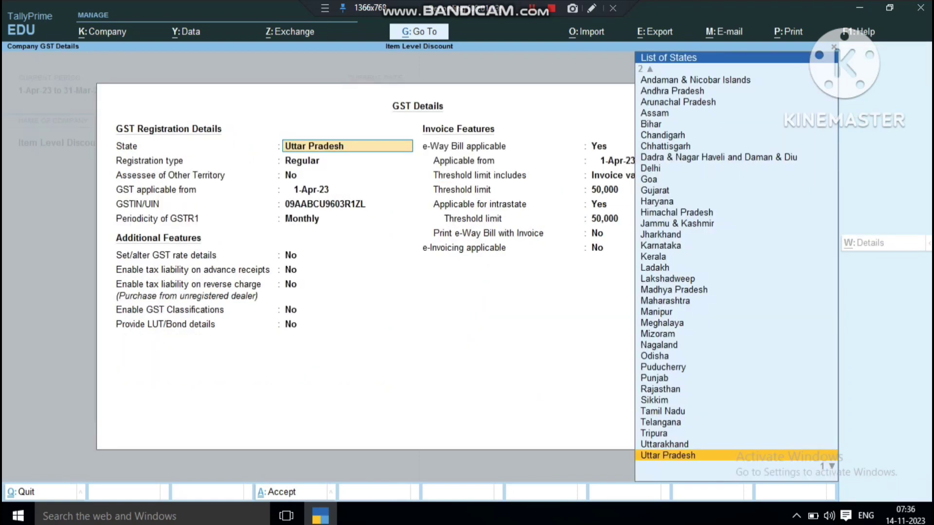
# Step: Review the company's GST registration details, then accept them and the company features
pyautogui.press('Return')
pyautogui.press('Return')
pyautogui.press('Return')
pyautogui.press('Return')
pyautogui.press('Return')
pyautogui.press('Return')
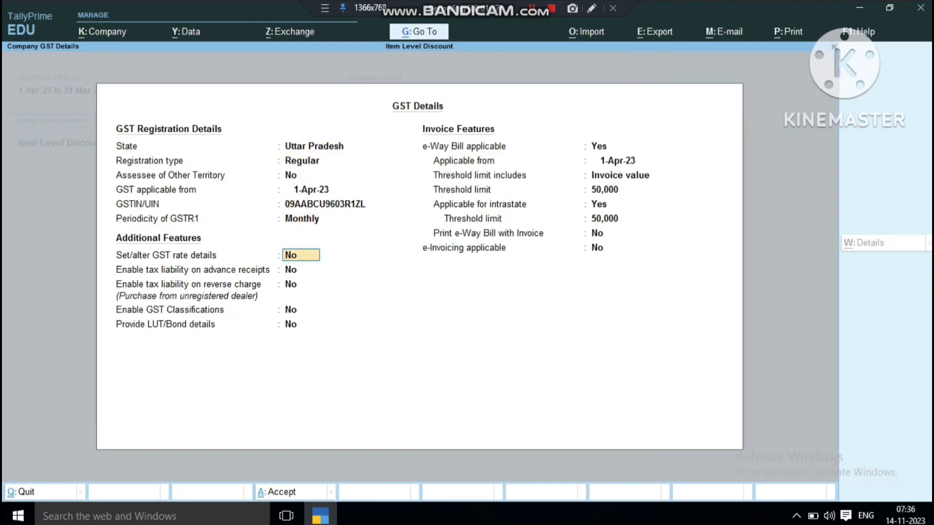
pyautogui.press('ctrl')
pyautogui.hotkey('ctrl', 'a')
pyautogui.hotkey('ctrl', 'a')
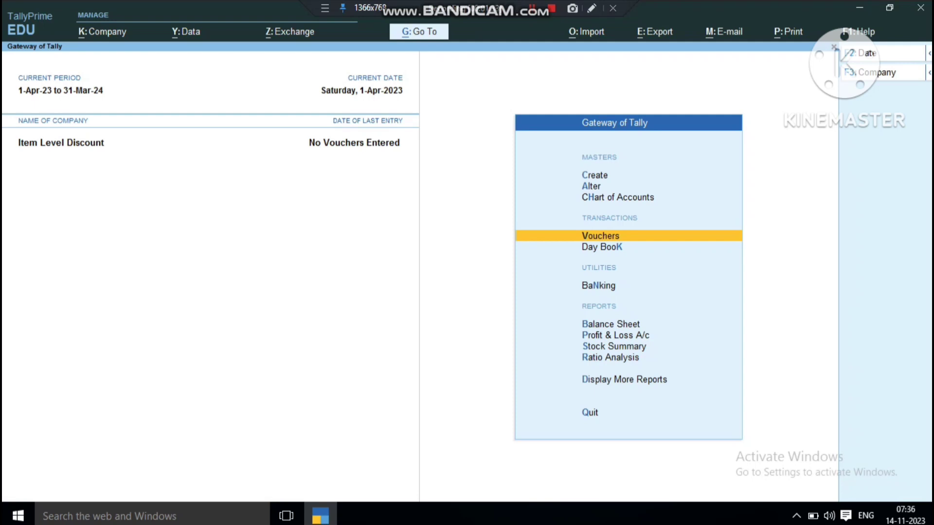
# Step: Open the Discount and Discount 1 ledgers for alteration to check their settings, leaving each without changes
pyautogui.press('Up')
pyautogui.press('Up')
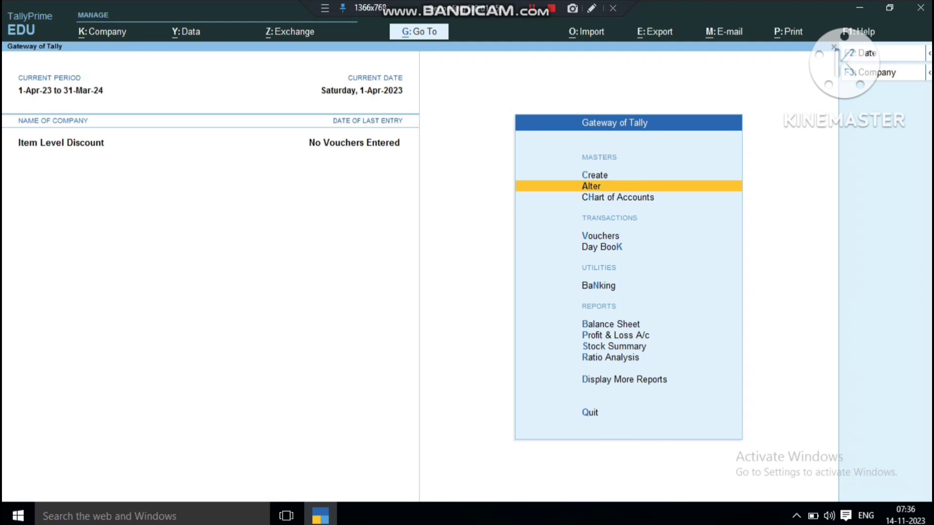
pyautogui.press('Return')
pyautogui.press('Down')
pyautogui.press('Return')
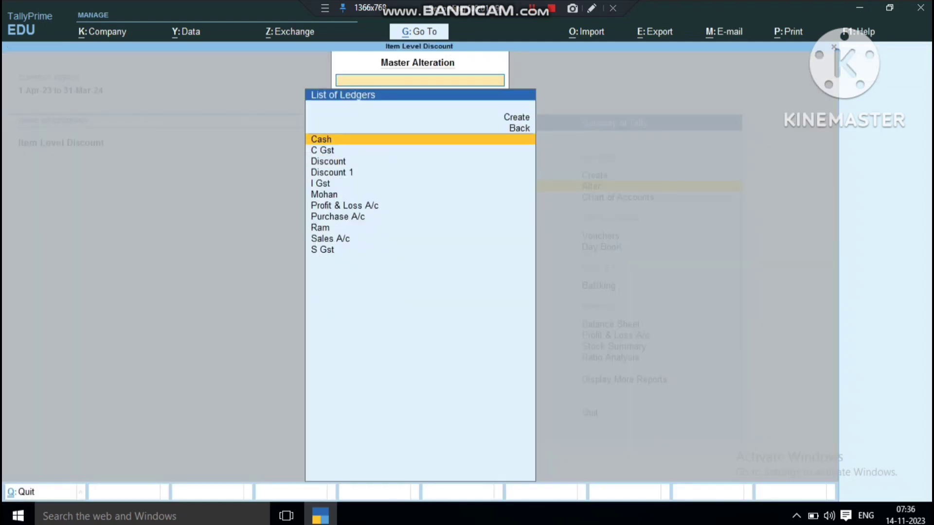
pyautogui.press('Down')
pyautogui.press('Down')
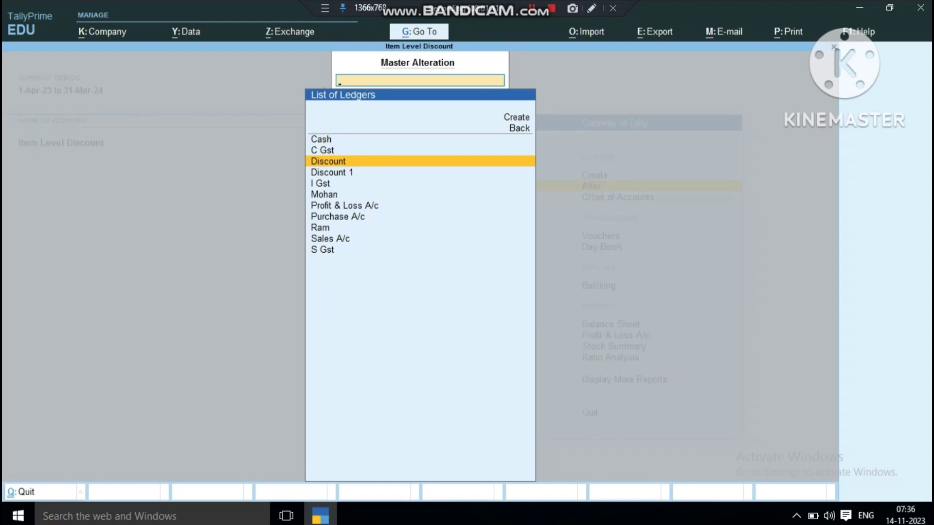
pyautogui.press('Return')
pyautogui.press('Escape')
pyautogui.press('Escape')
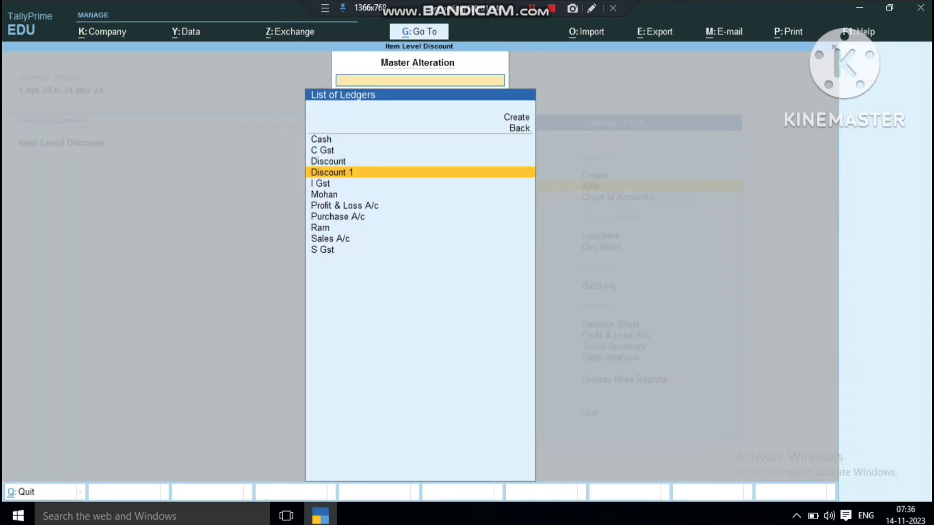
pyautogui.press('Return')
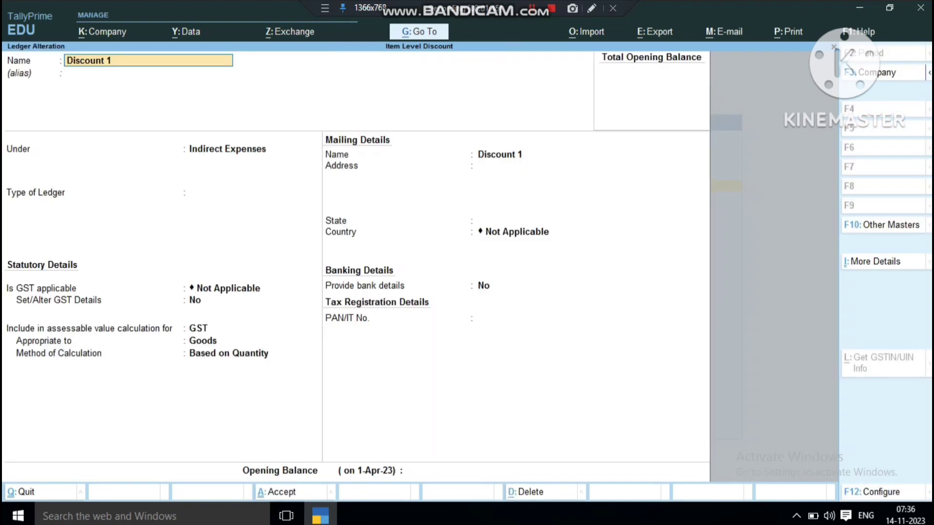
pyautogui.press('Escape')
pyautogui.press('Escape')
pyautogui.press('Return')
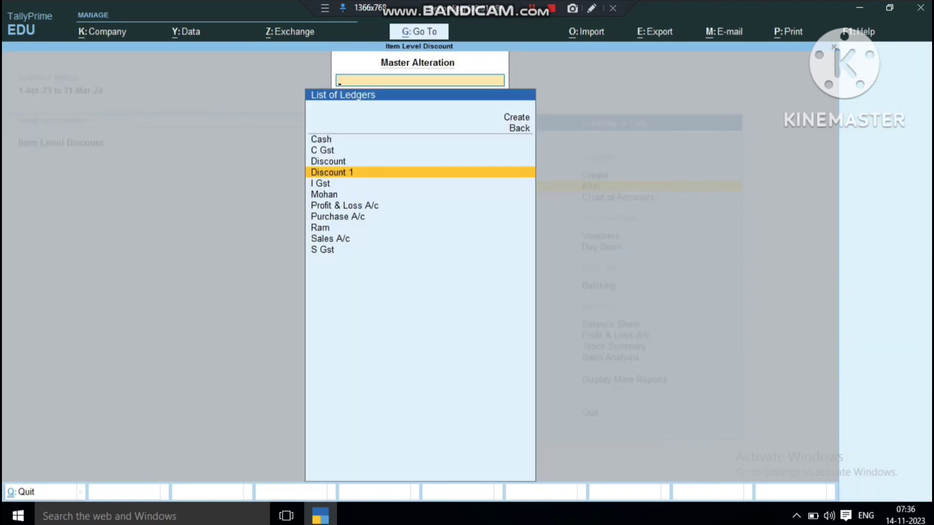
# Step: Look through the remaining ledgers in the alteration list down to S Gst, then return to the Gateway of Tally
pyautogui.press('Down')
pyautogui.press('Down')
pyautogui.press('Down')
pyautogui.press('Down')
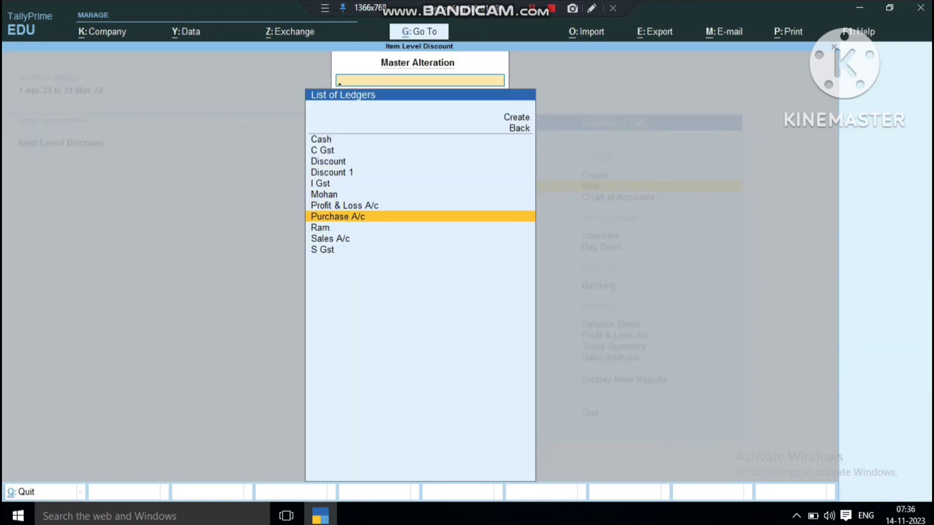
pyautogui.press('Down')
pyautogui.press('Down')
pyautogui.press('Up')
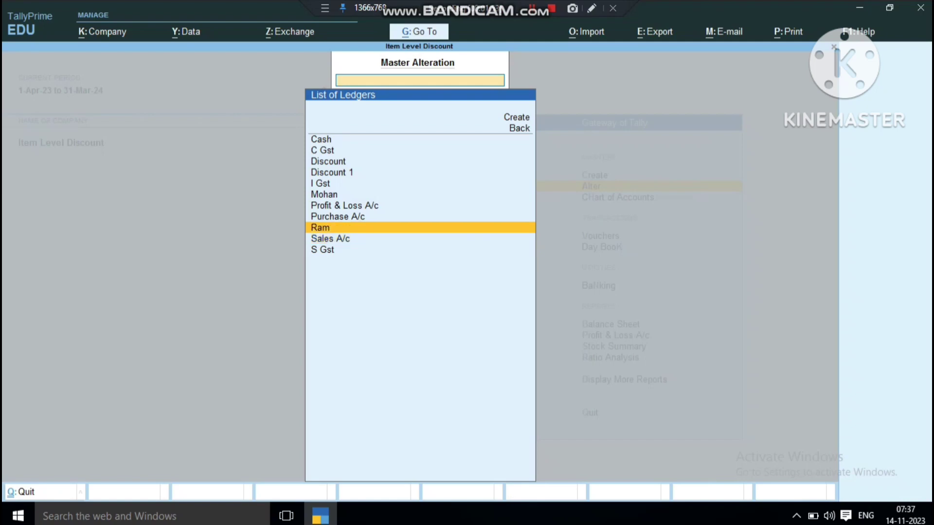
pyautogui.press('Down')
pyautogui.press('Down')
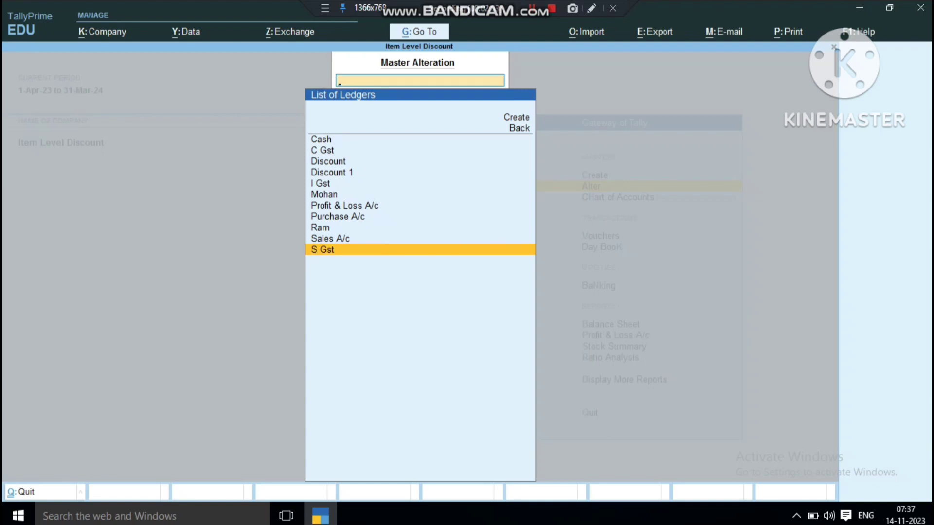
pyautogui.press('Escape')
pyautogui.press('Escape')
pyautogui.press('Escape')
pyautogui.press('Escape')
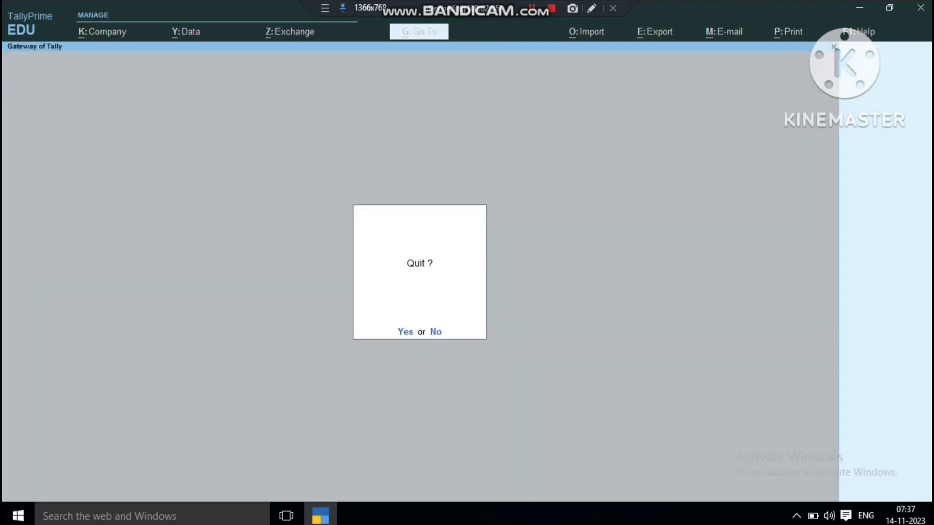
pyautogui.press('Down')
pyautogui.press('Down')
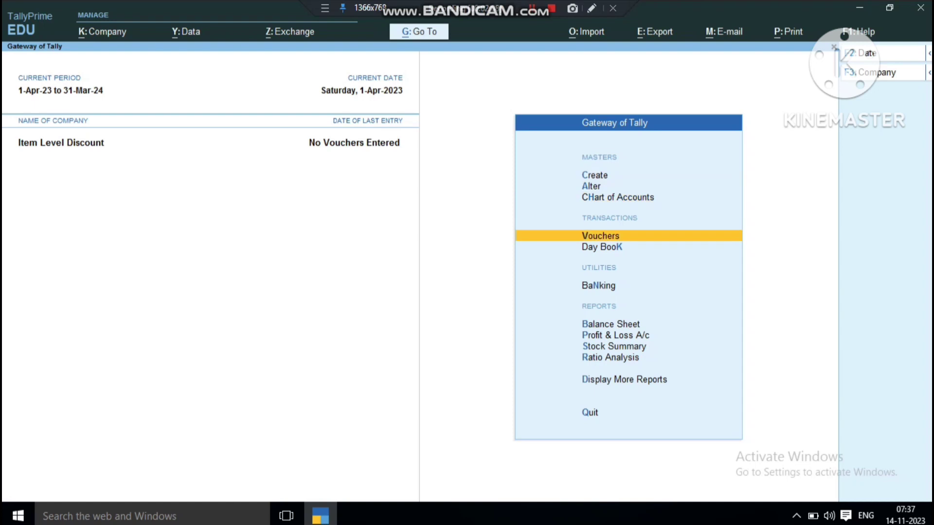
# Step: Start a sales voucher and choose the party ledger listed just after Cash
pyautogui.press('Return')
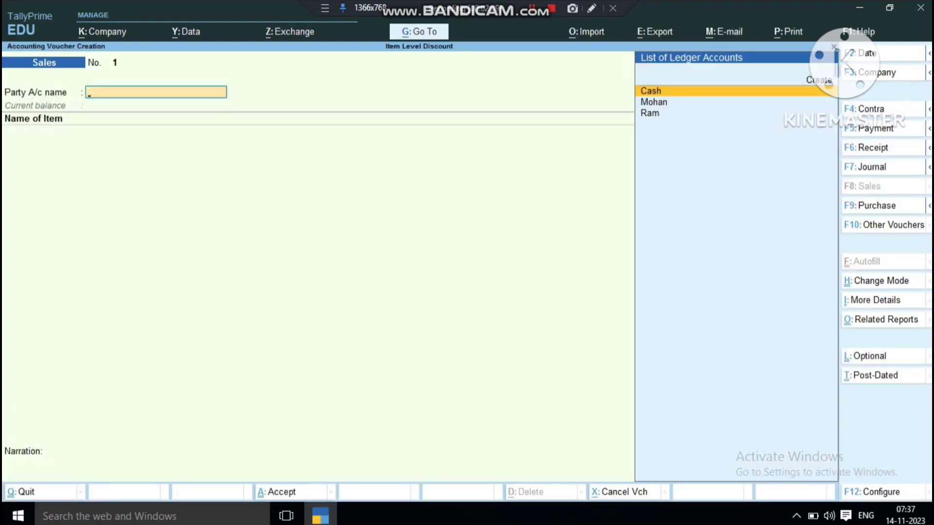
pyautogui.press('Down')
pyautogui.press('Return')
# Step: Leave the dispatch details blank and accept the party's default billing and supply details
pyautogui.press('Return')
pyautogui.press('Return')
pyautogui.press('Return')
pyautogui.press('Return')
pyautogui.press('Return')
pyautogui.press('Return')
pyautogui.press('Return')
pyautogui.press('Return')
pyautogui.press('Return')
pyautogui.press('Return')
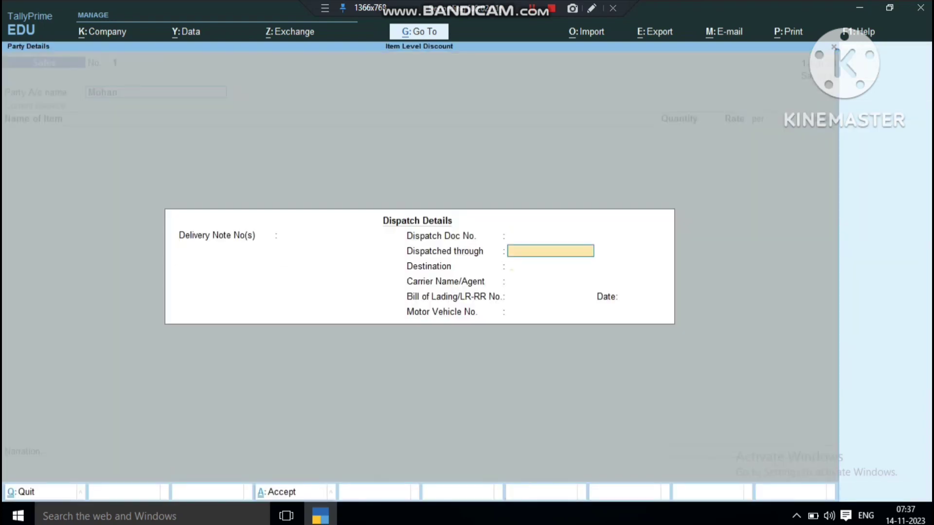
pyautogui.press('Return')
pyautogui.press('Return')
pyautogui.press('Return')
pyautogui.press('Return')
pyautogui.press('Return')
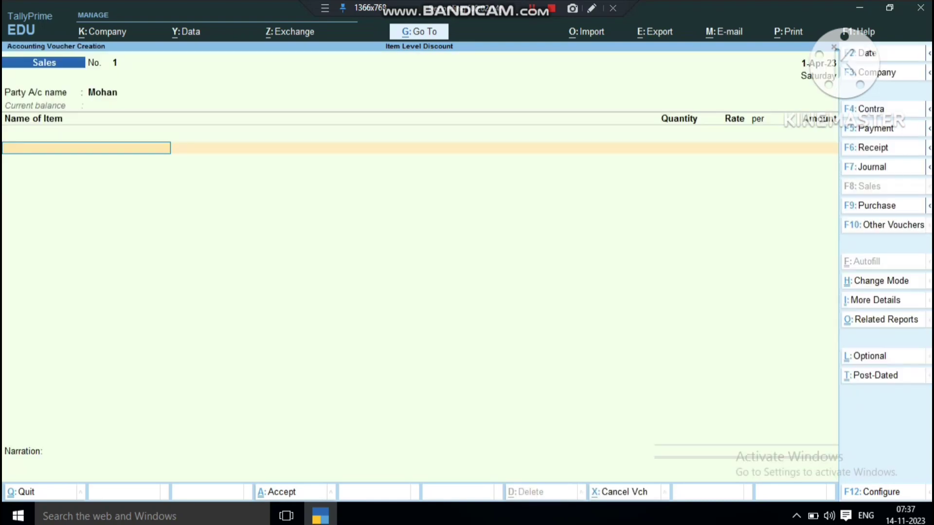
# Step: Enter the stock item Vivo V20 on the sales voucher with a quantity of 10 pcs at a rate of 12,000
pyautogui.press('Down')
pyautogui.press('Down')
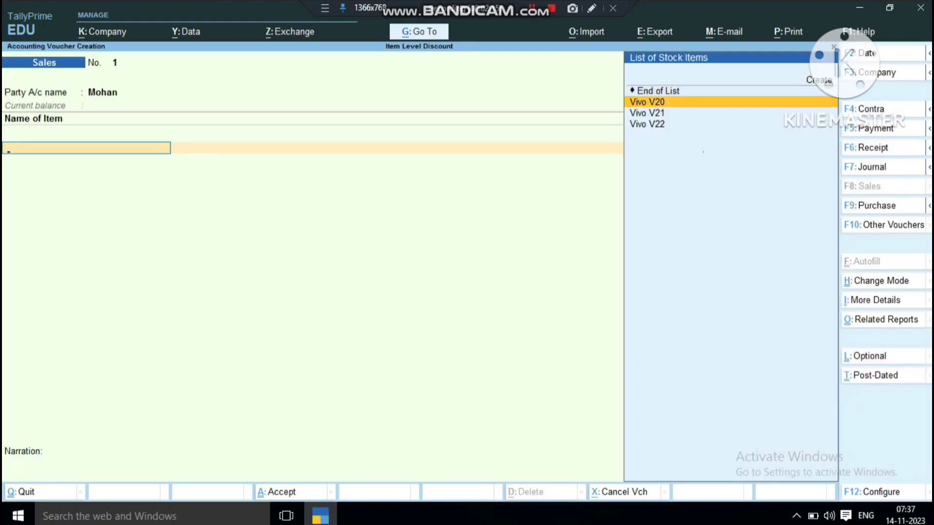
pyautogui.press('Return')
pyautogui.write('1')
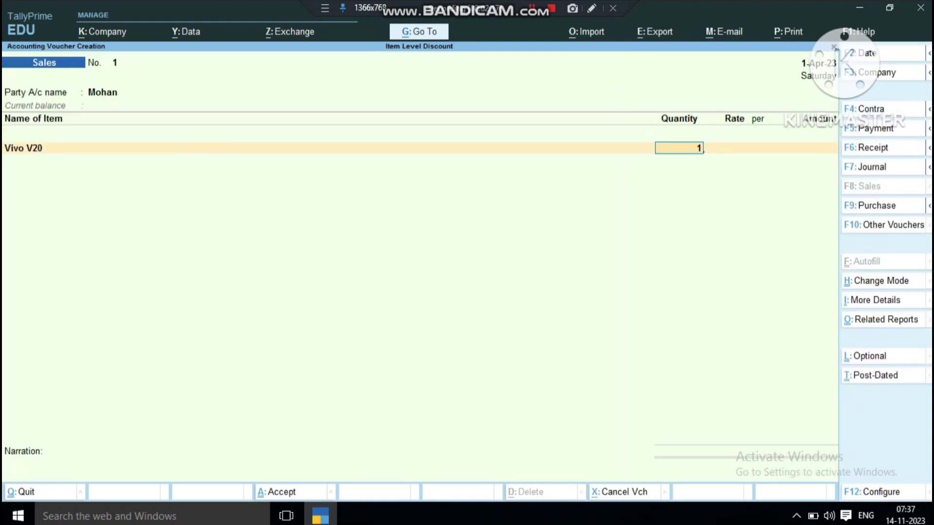
pyautogui.write('0')
pyautogui.press('Return')
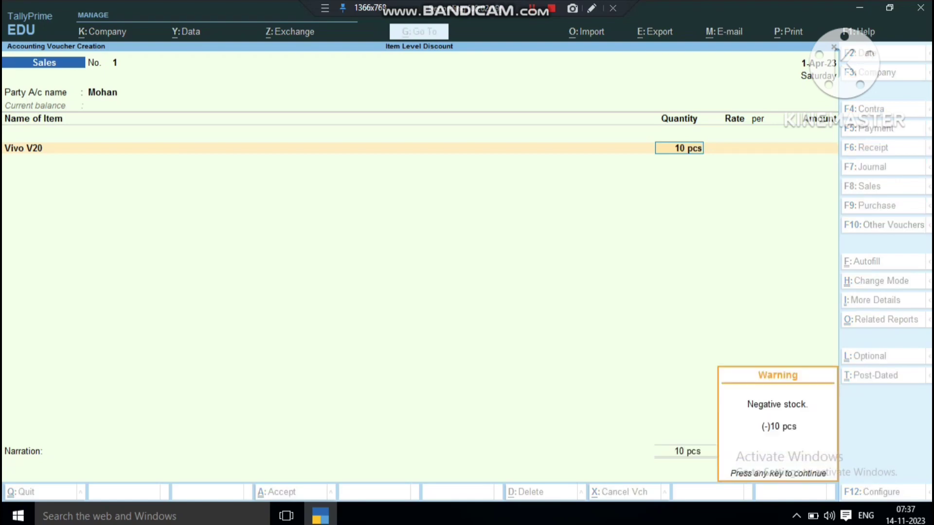
pyautogui.press('Return')
pyautogui.write('12000')
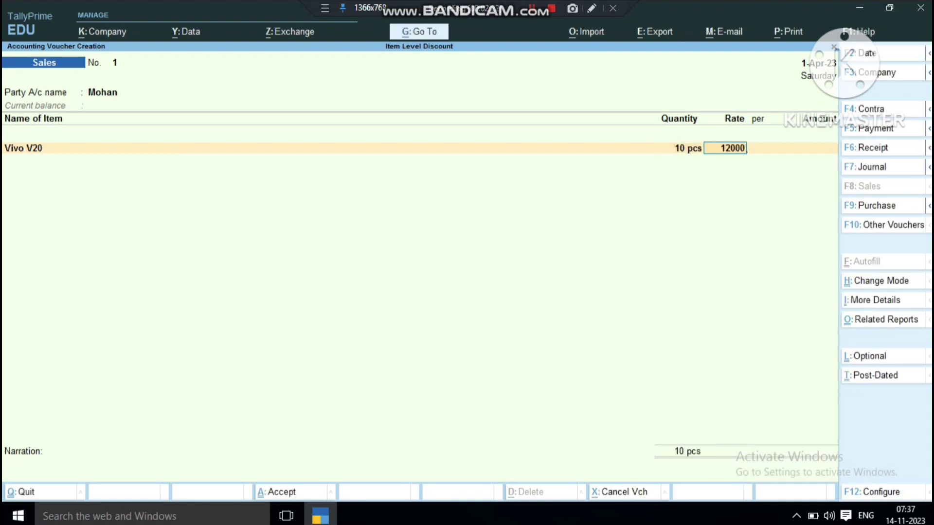
pyautogui.press('Return')
pyautogui.press('Return')
pyautogui.press('Return')
# Step: Allocate the Vivo V20 amount to Sales A/c and accept the default tax classification
pyautogui.press('Return')
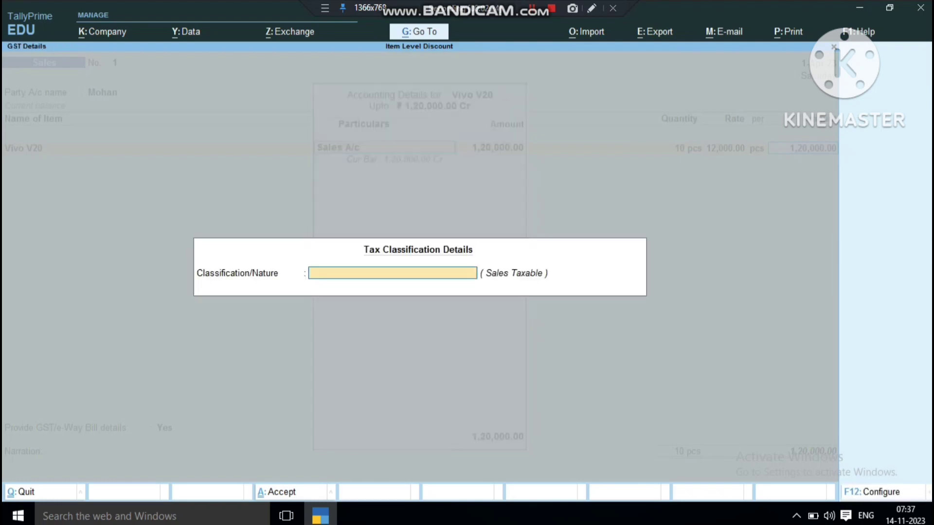
pyautogui.press('Return')
pyautogui.press('Return')
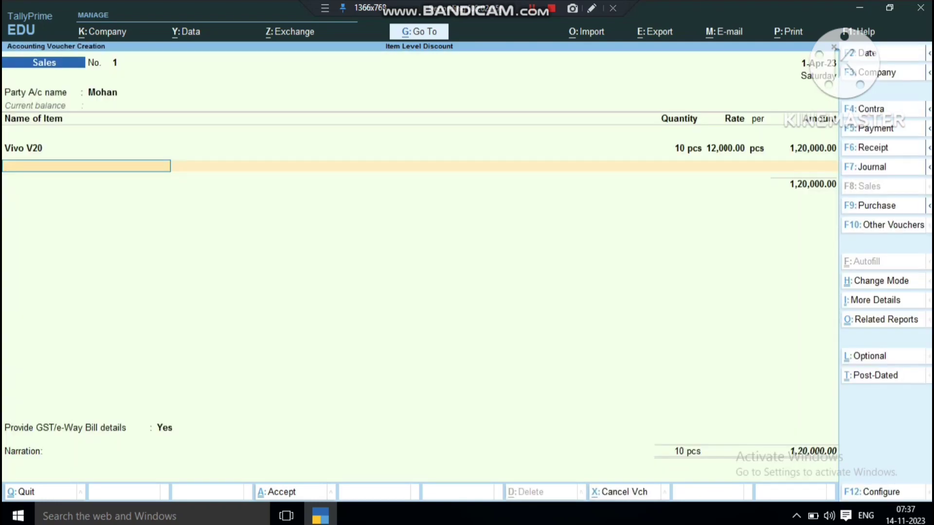
# Step: Enter the stock item Vivo V21 on the sales voucher with a quantity of 10 pcs at a rate of 14,000
pyautogui.press('Down')
pyautogui.press('Down')
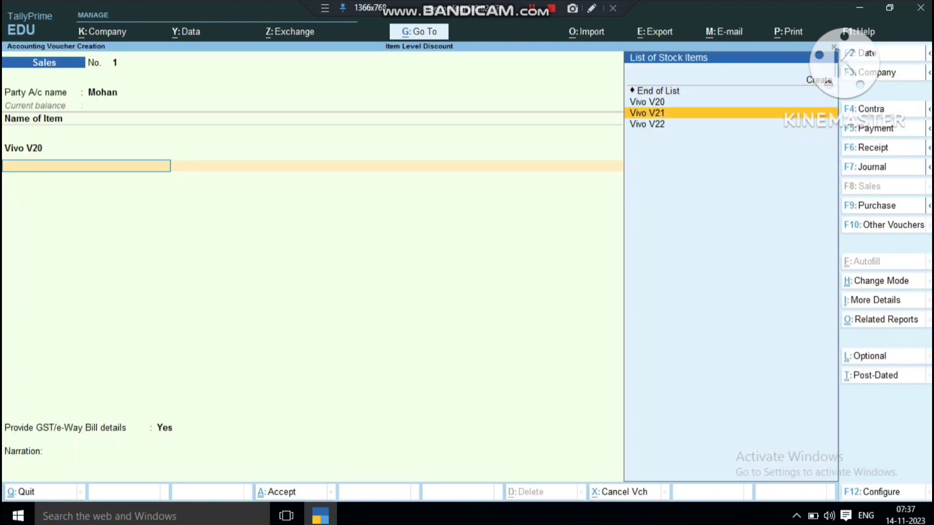
pyautogui.press('Return')
pyautogui.write('10')
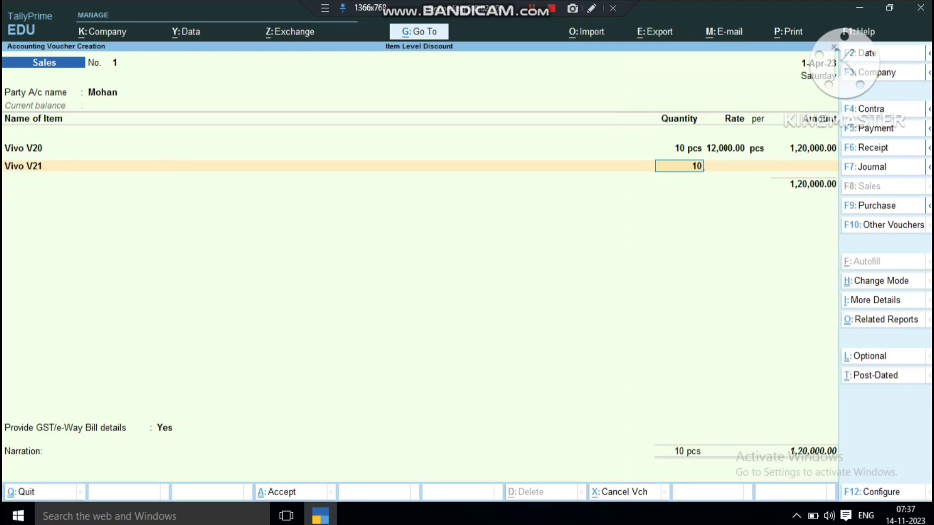
pyautogui.press('Return')
pyautogui.write('14')
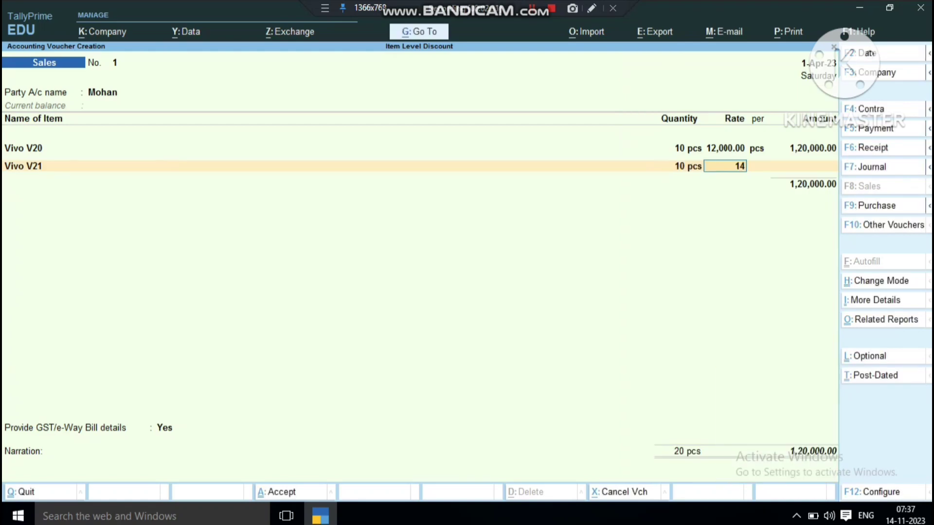
pyautogui.write(',000')
pyautogui.press('Return')
pyautogui.press('Return')
pyautogui.press('Return')
# Step: Allocate the Vivo V21 amount to the sales ledger and finish the list of stock items
pyautogui.press('Return')
pyautogui.press('Return')
pyautogui.press('Return')
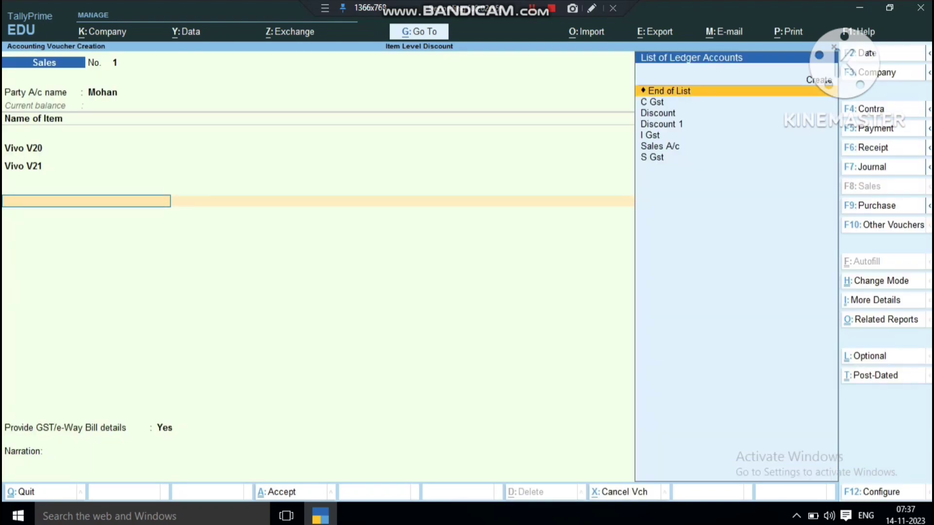
# Step: Add the Discount ledger below the two Vivo items with a rate of -10%
pyautogui.press('Down')
pyautogui.press('Down')
pyautogui.press('Down')
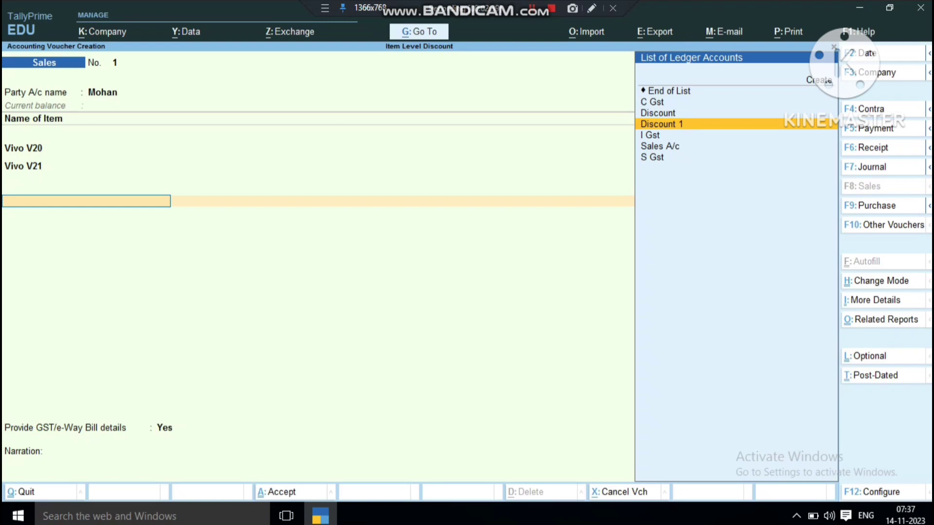
pyautogui.press('Return')
pyautogui.press('BackSpace')
pyautogui.press('Up')
pyautogui.press('Return')
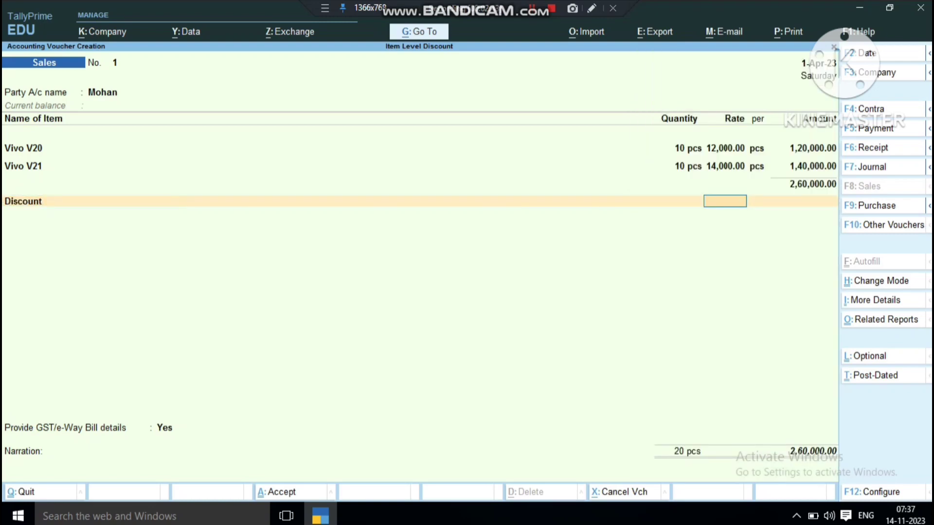
pyautogui.write('-)10')
pyautogui.press('Return')
# Step: Replace the ledger on the discount line with Discount 1 and accept its calculated amount
pyautogui.press('BackSpace')
pyautogui.press('BackSpace')
pyautogui.write('Di')
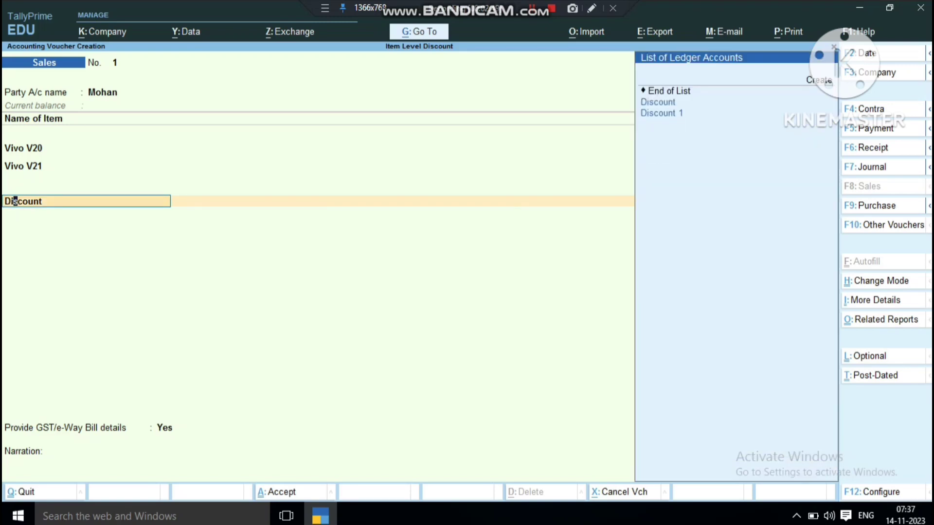
pyautogui.press('Down')
pyautogui.press('Return')
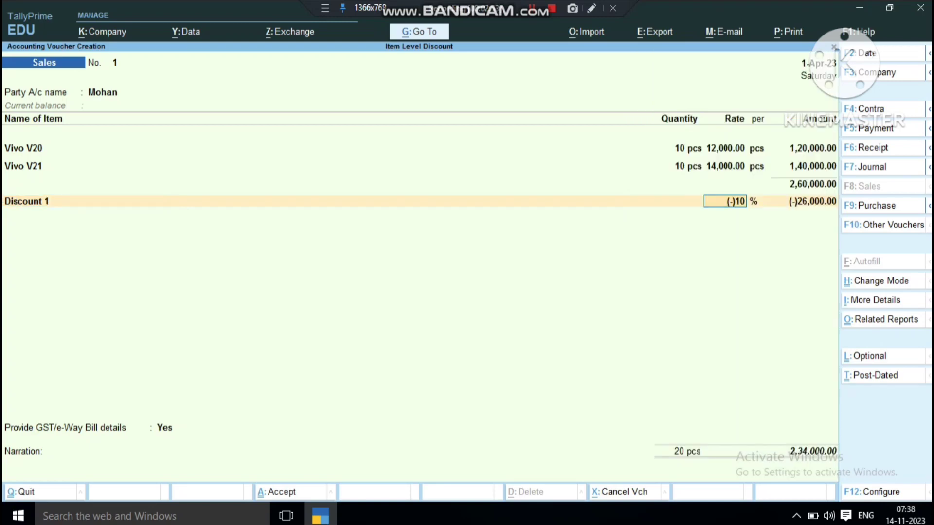
pyautogui.click(802, 201)
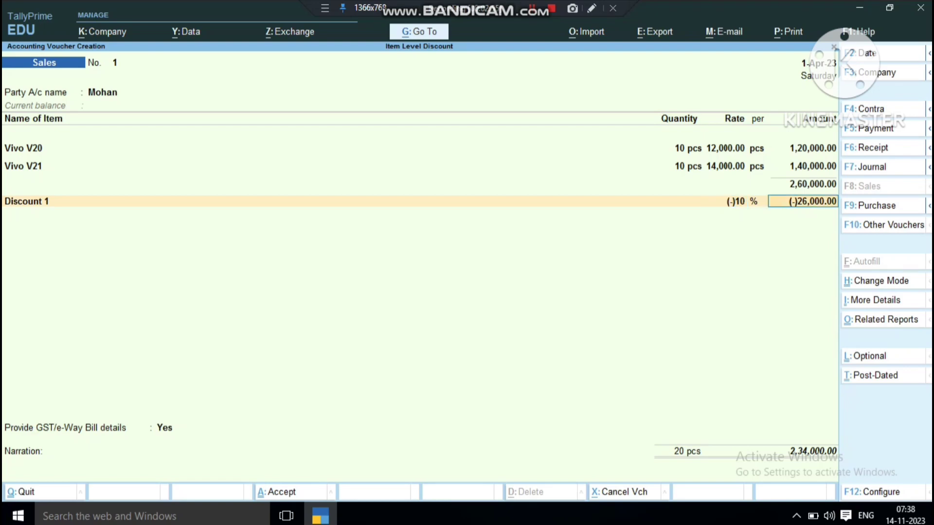
pyautogui.press('Return')
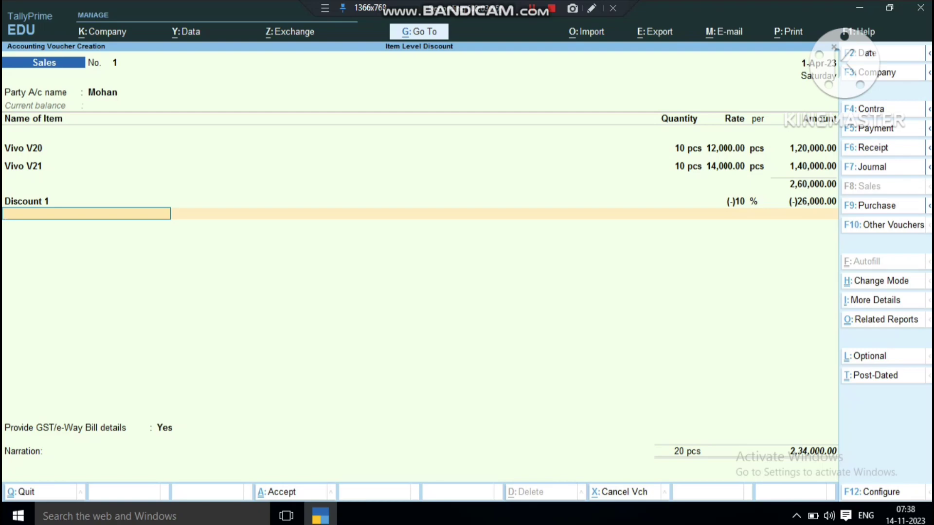
# Step: Review the Vivo V20 line's quantity, rate and amount together with its ledger allocation
pyautogui.press('Up')
pyautogui.press('Up')
pyautogui.press('Up')
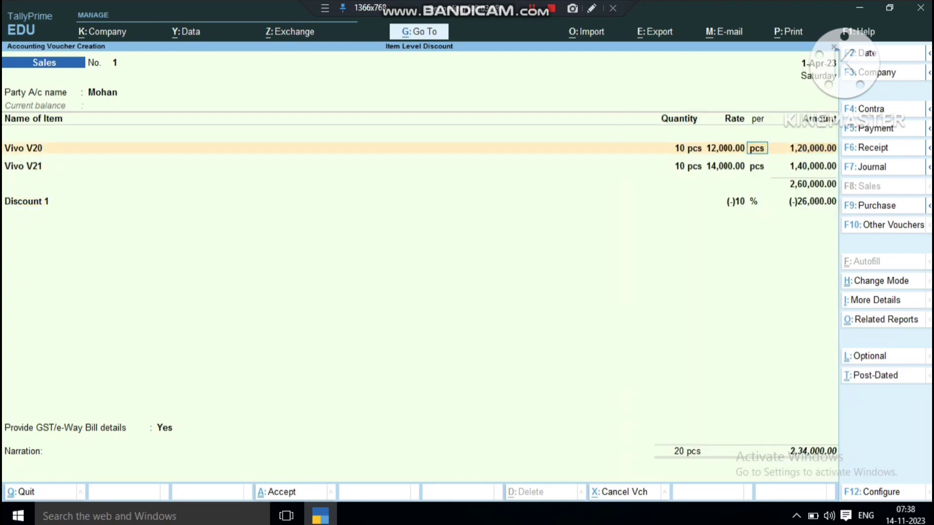
pyautogui.press('Up')
pyautogui.press('Up')
pyautogui.press('Up')
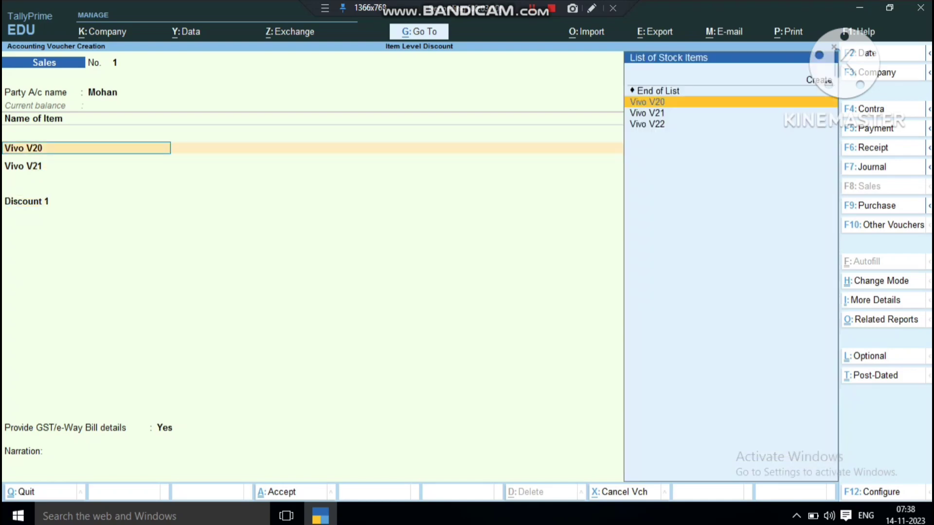
pyautogui.press('Return')
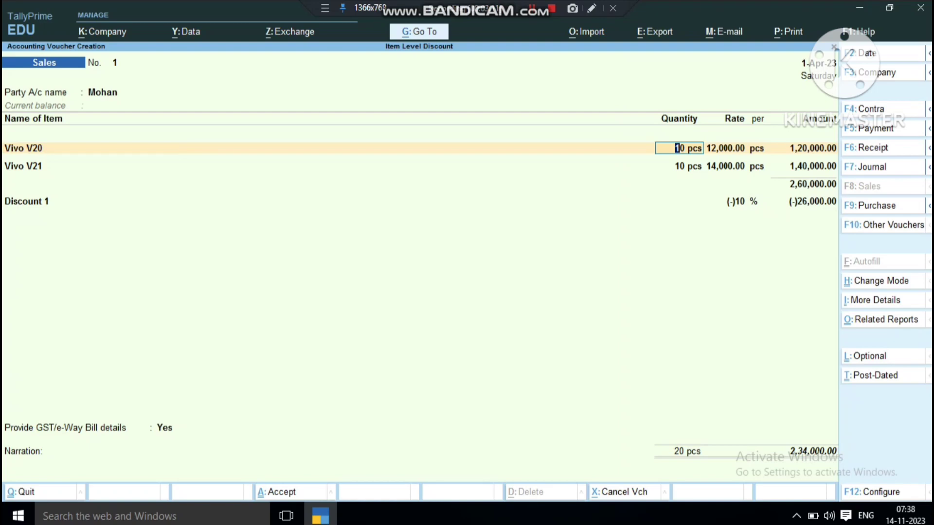
pyautogui.press('Return')
pyautogui.press('Return')
pyautogui.press('Return')
pyautogui.press('Return')
pyautogui.press('Return')
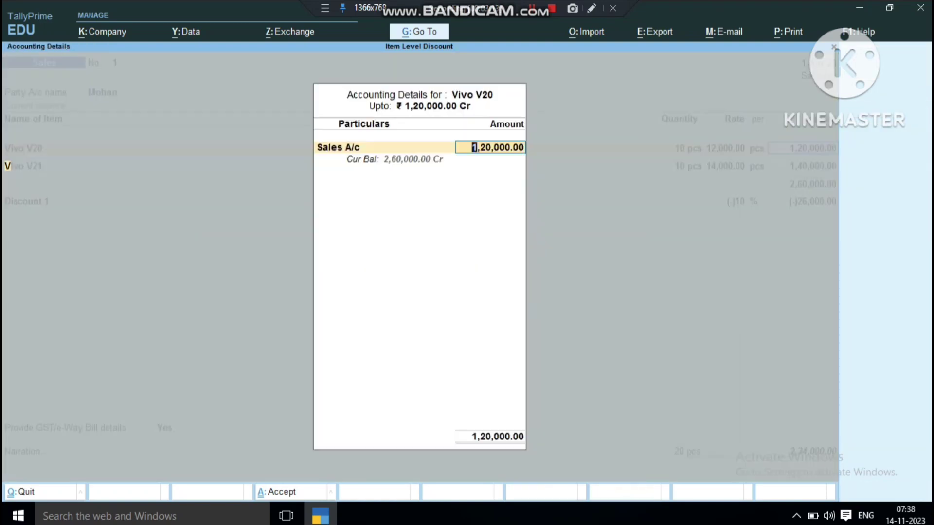
pyautogui.press('Return')
pyautogui.press('Return')
# Step: Discard the unsaved sales voucher and return to the Gateway of Tally
pyautogui.press('Escape')
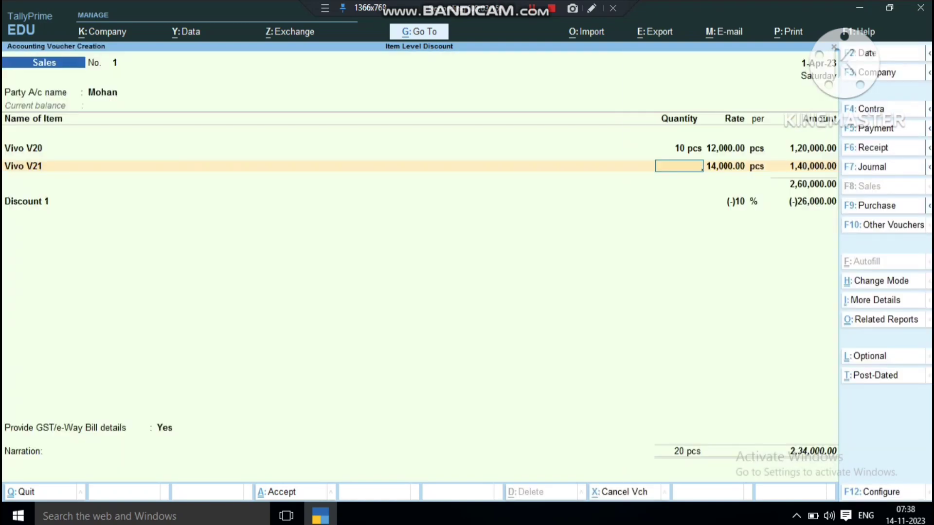
pyautogui.press('BackSpace')
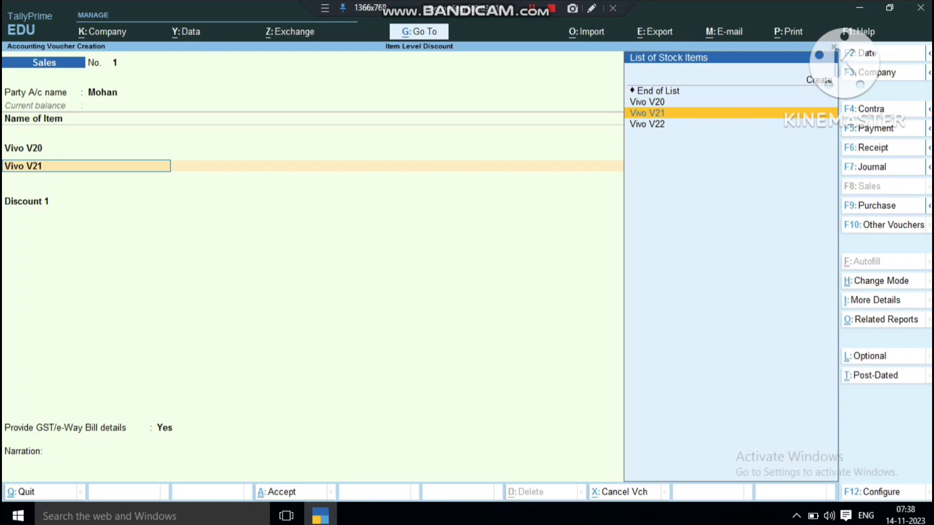
pyautogui.press('BackSpace')
pyautogui.press('Escape')
pyautogui.press('Return')
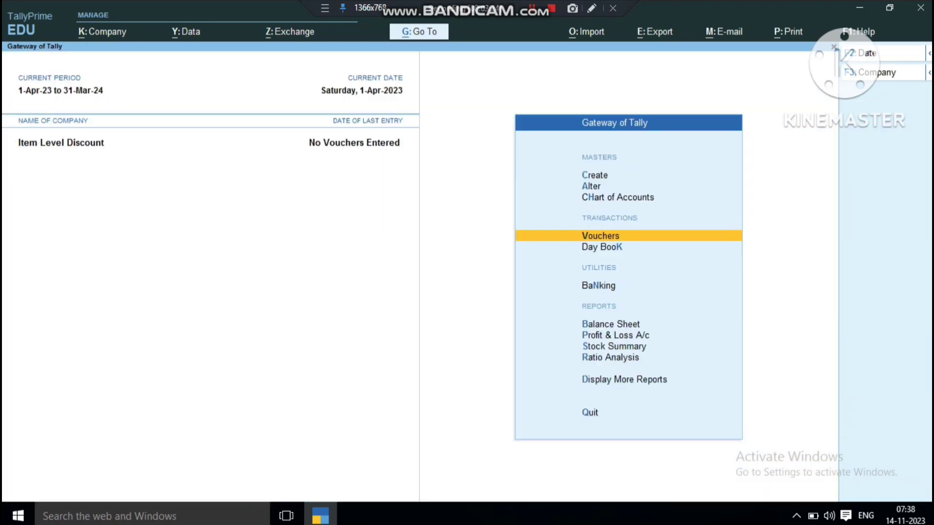
# Step: Start a new sales voucher and choose the party ledger listed just after Cash
pyautogui.press('Return')
pyautogui.press('Down')
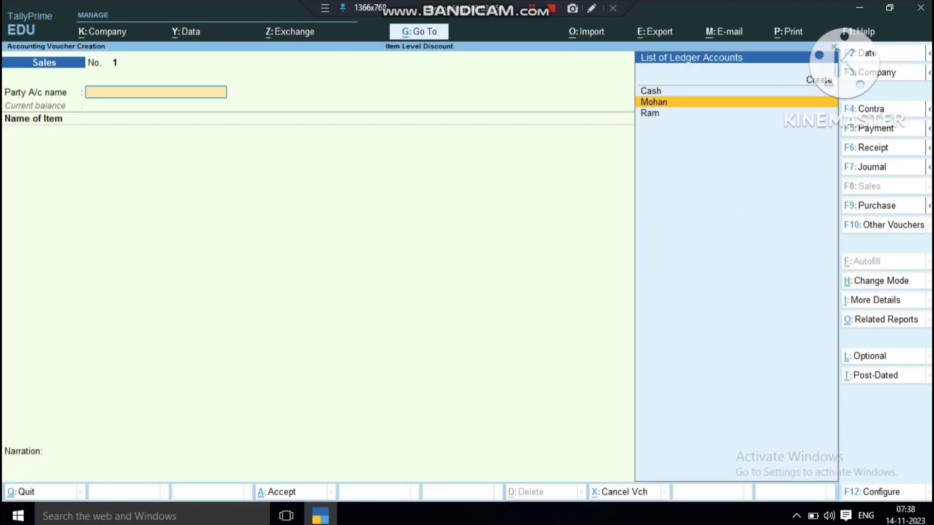
pyautogui.press('Return')
# Step: Leave the dispatch details blank and accept the party's default billing details and place of supply
pyautogui.press('Return')
pyautogui.press('Return')
pyautogui.press('Return')
pyautogui.press('Return')
pyautogui.press('Return')
pyautogui.press('Return')
pyautogui.press('Return')
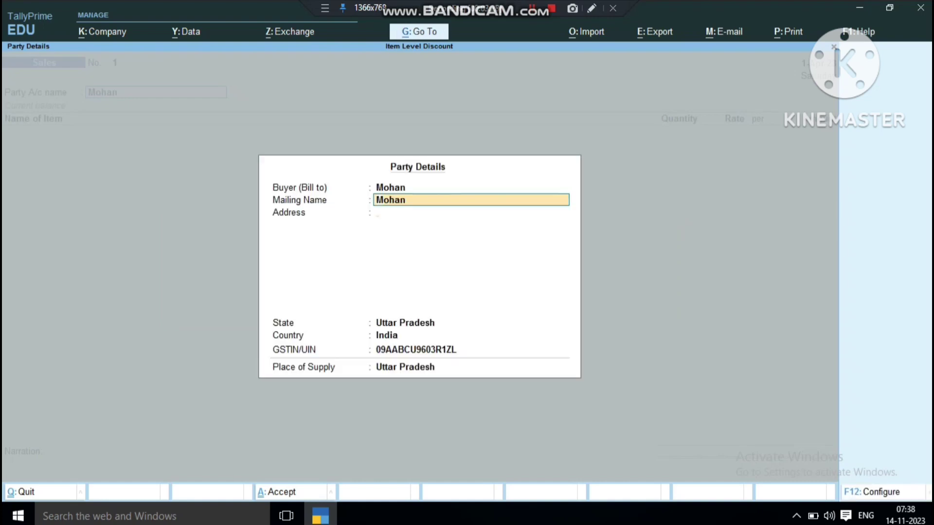
pyautogui.press('Return')
pyautogui.press('Return')
pyautogui.press('Return')
pyautogui.press('Return')
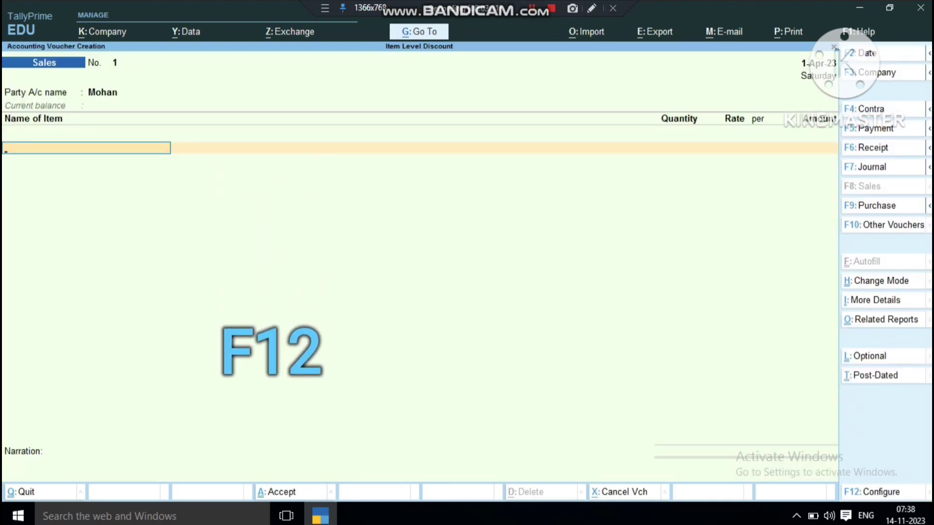
# Step: Set Provide Cash/Trade Discount to Yes in the voucher configuration and save the settings
pyautogui.press('F12')
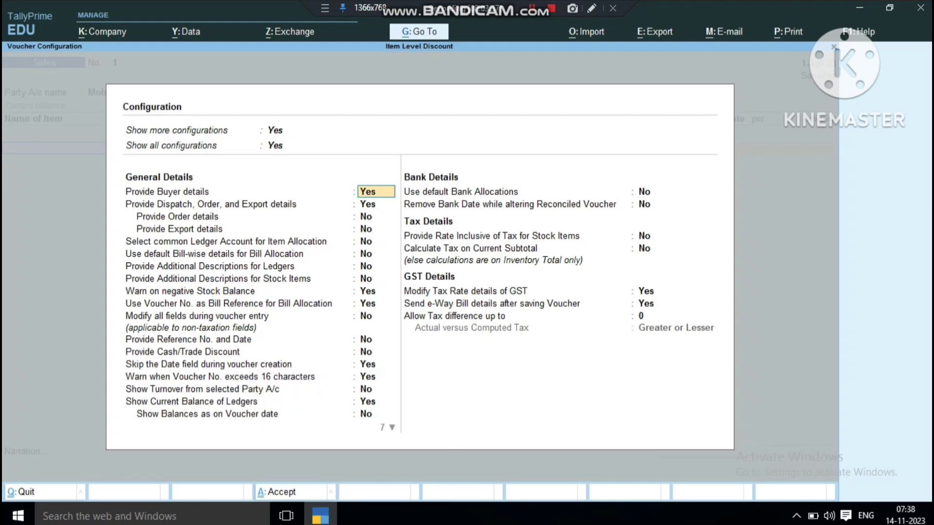
pyautogui.press('Down')
pyautogui.press('Down')
pyautogui.press('Down')
pyautogui.press('Down')
pyautogui.press('Down')
pyautogui.press('Down')
pyautogui.press('Down')
pyautogui.press('Down')
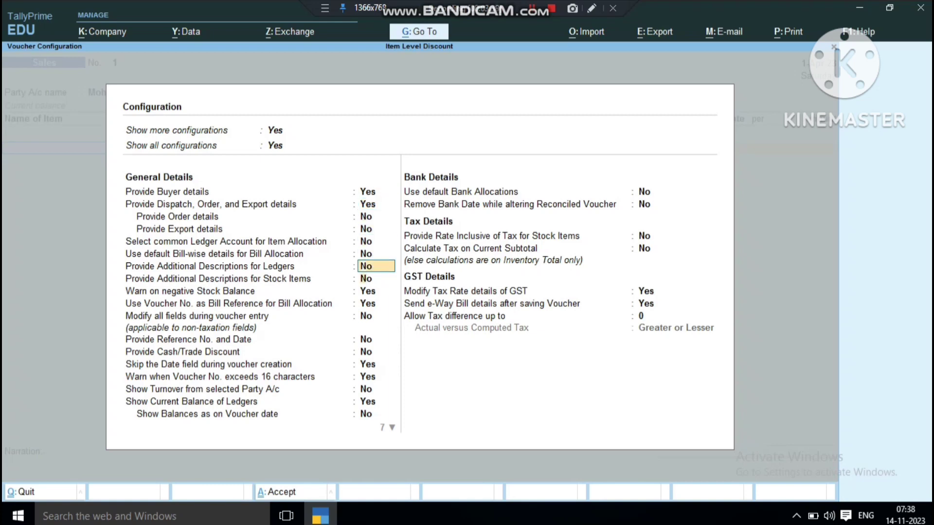
pyautogui.press('Down')
pyautogui.press('Down')
pyautogui.press('Down')
pyautogui.press('Down')
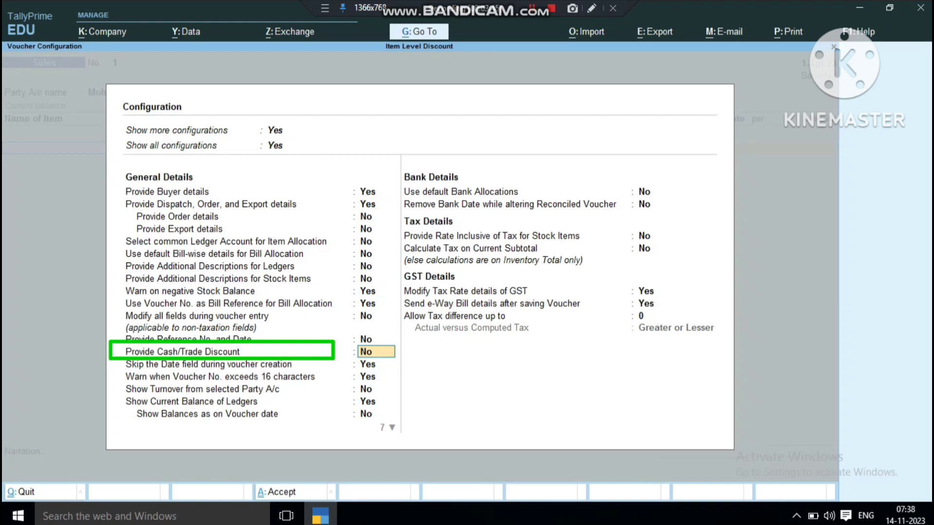
pyautogui.press('y')
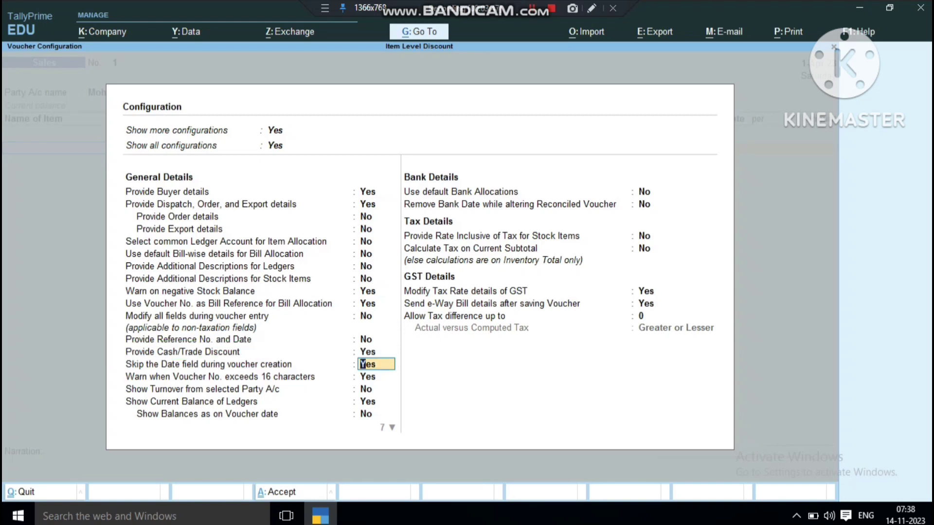
pyautogui.hotkey('ctrl', 'a')
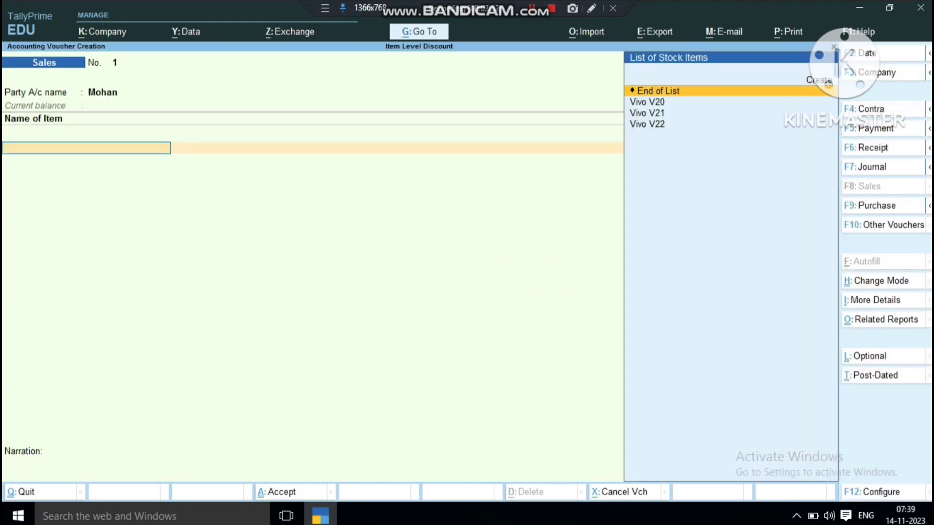
# Step: Enter the stock item Vivo V20 with a quantity of 10 pcs at a rate of 12,000
pyautogui.press('Down')
pyautogui.press('Return')
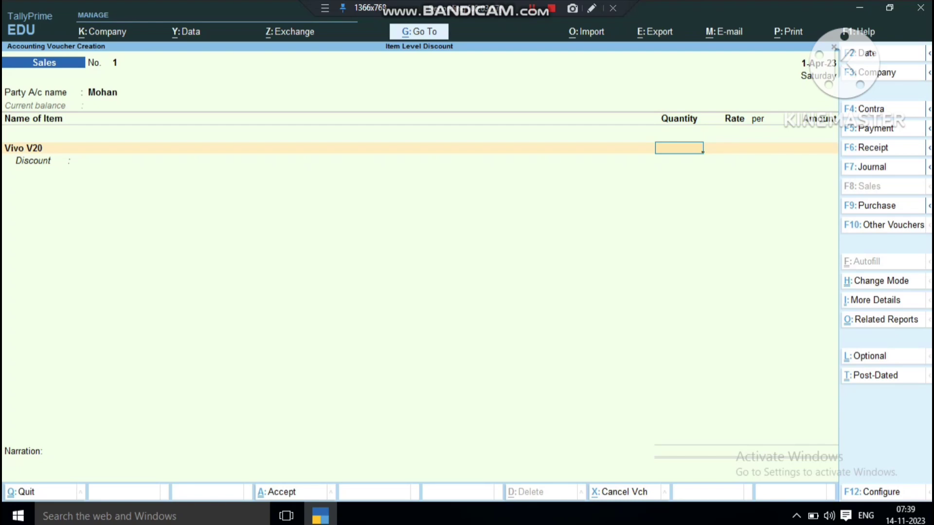
pyautogui.write('10')
pyautogui.press('Return')
pyautogui.press('Return')
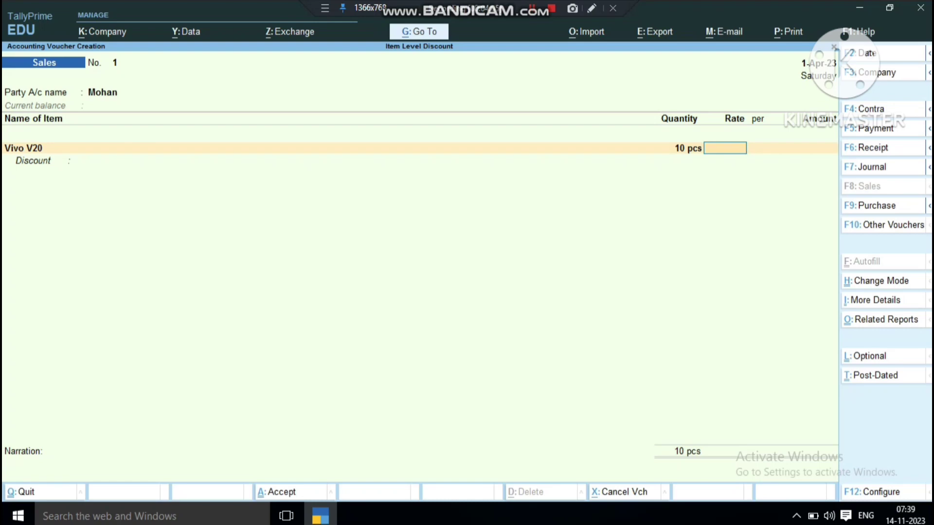
pyautogui.write('12000')
pyautogui.press('Return')
pyautogui.press('Return')
pyautogui.press('Return')
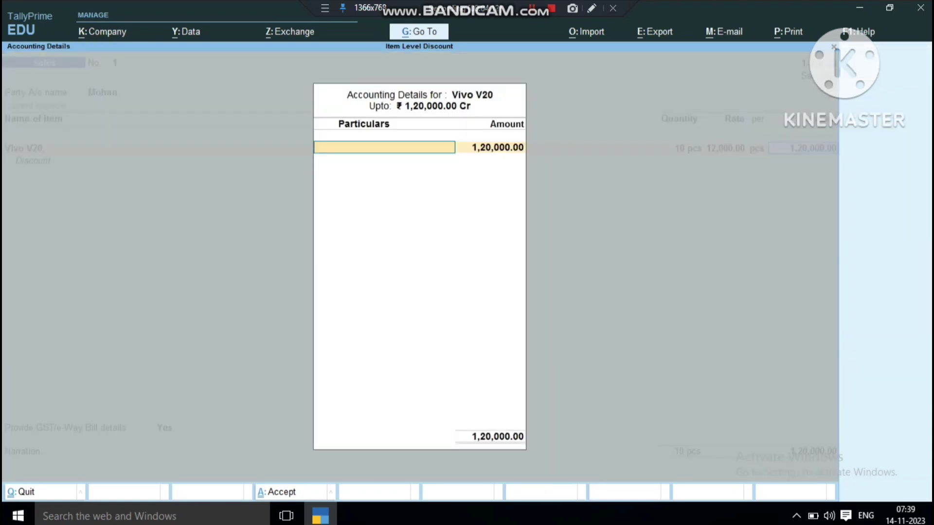
# Step: Allocate the full Vivo V20 amount to the sales ledger and accept the accounting details
pyautogui.press('Return')
pyautogui.press('Return')
pyautogui.press('Return')
pyautogui.press('Return')
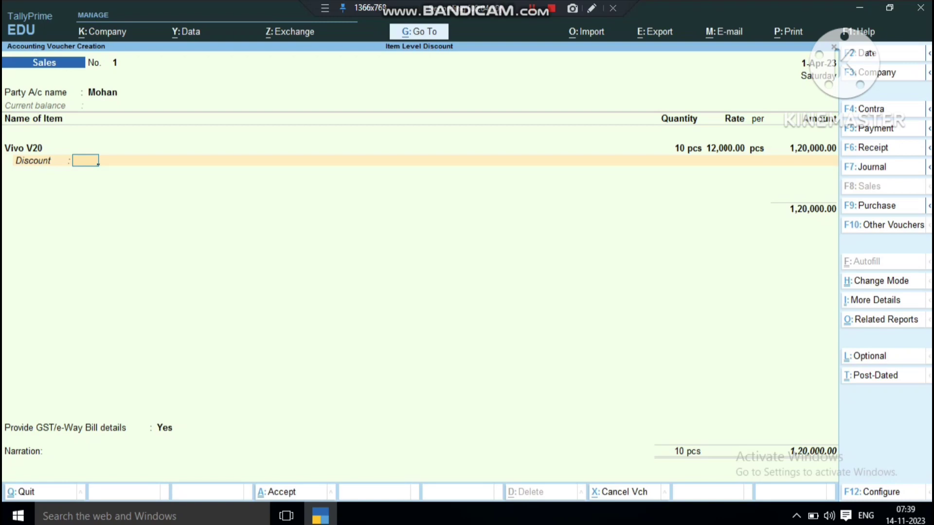
# Step: Give the Vivo V20 line a 4% discount and accept the calculated discount amount
pyautogui.write('4')
pyautogui.press('Return')
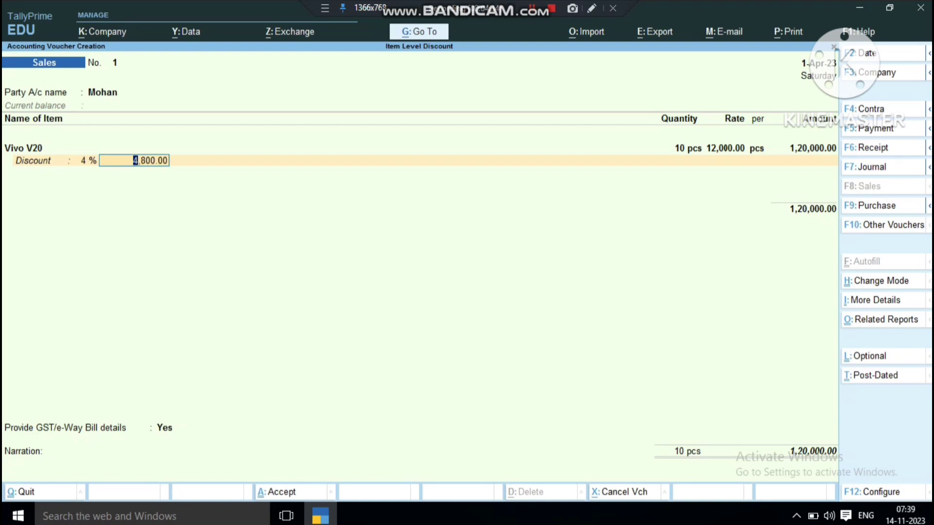
pyautogui.press('Return')
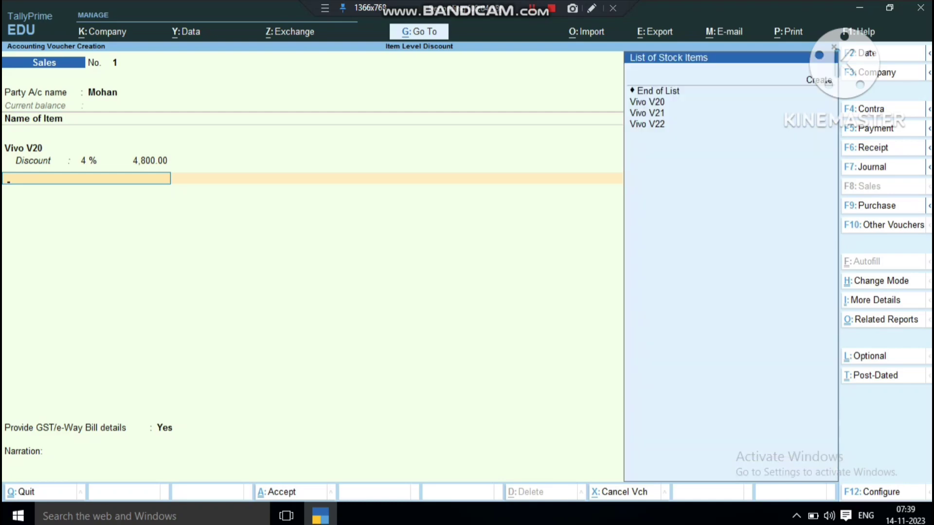
# Step: Enter the stock item Vivo V21 with a quantity of 10 pcs at a rate of 13,000
pyautogui.press('Down')
pyautogui.press('Down')
pyautogui.press('Down')
pyautogui.press('Return')
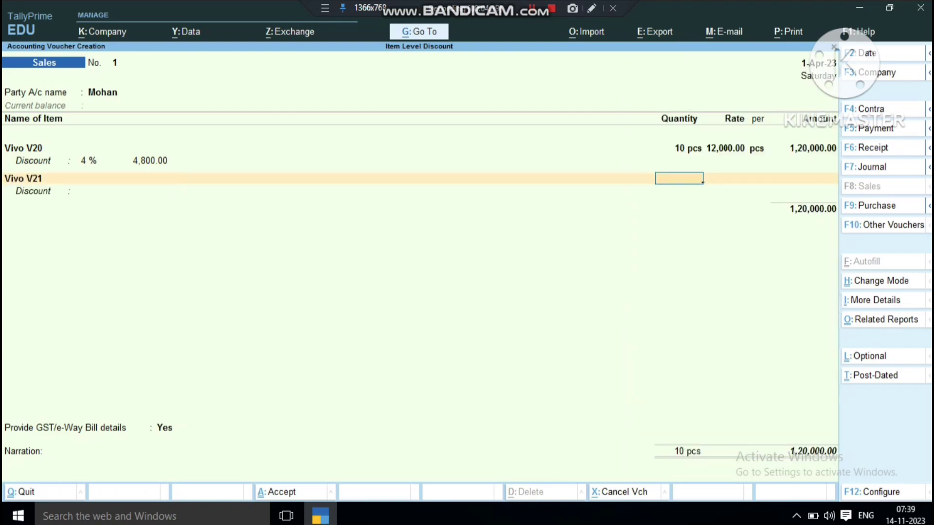
pyautogui.write('10')
pyautogui.press('Return')
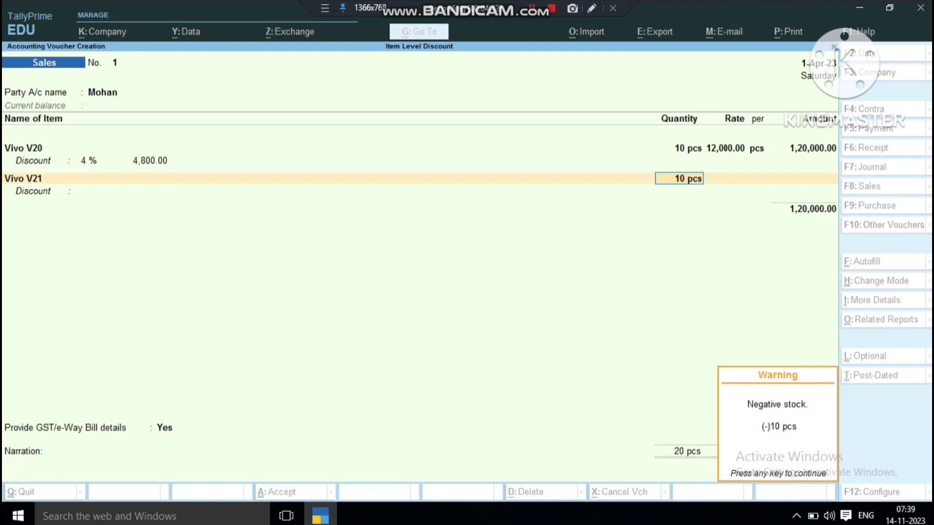
pyautogui.press('Return')
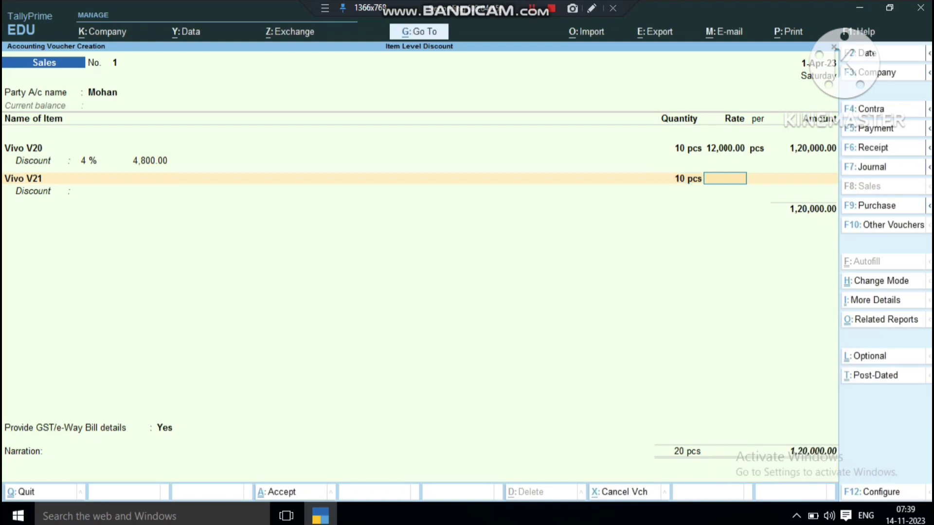
pyautogui.write('13000')
pyautogui.press('Return')
pyautogui.press('Return')
pyautogui.press('Return')
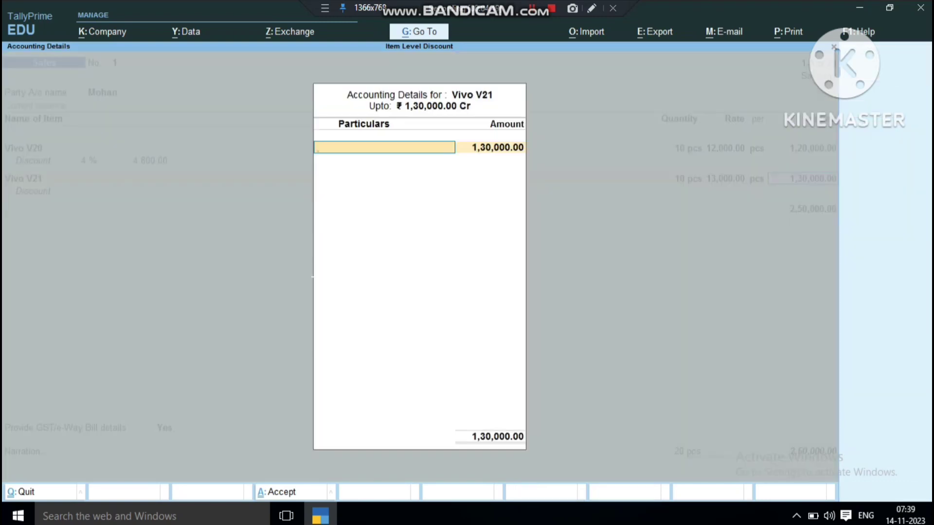
# Step: Allocate the full Vivo V21 amount to the sales ledger and give the line a flat discount of 5,000
pyautogui.press('Return')
pyautogui.press('Return')
pyautogui.press('Return')
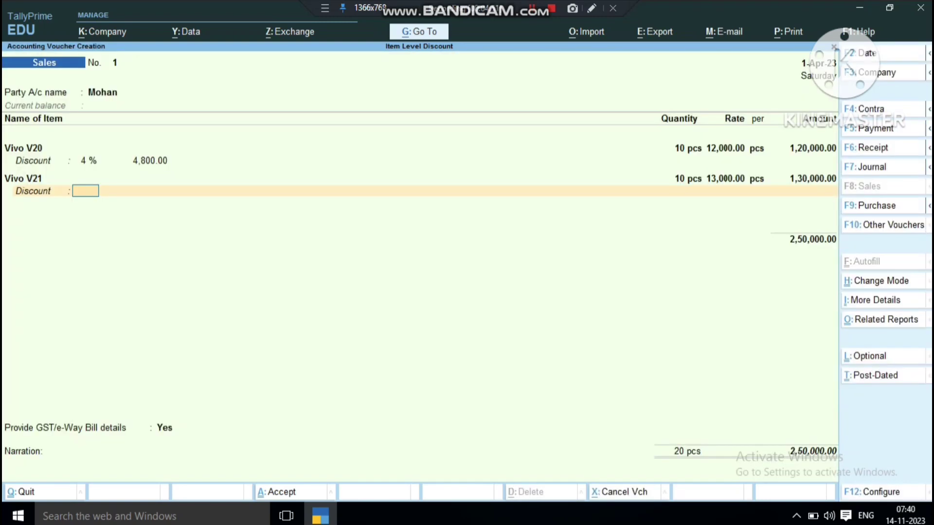
pyautogui.press('Return')
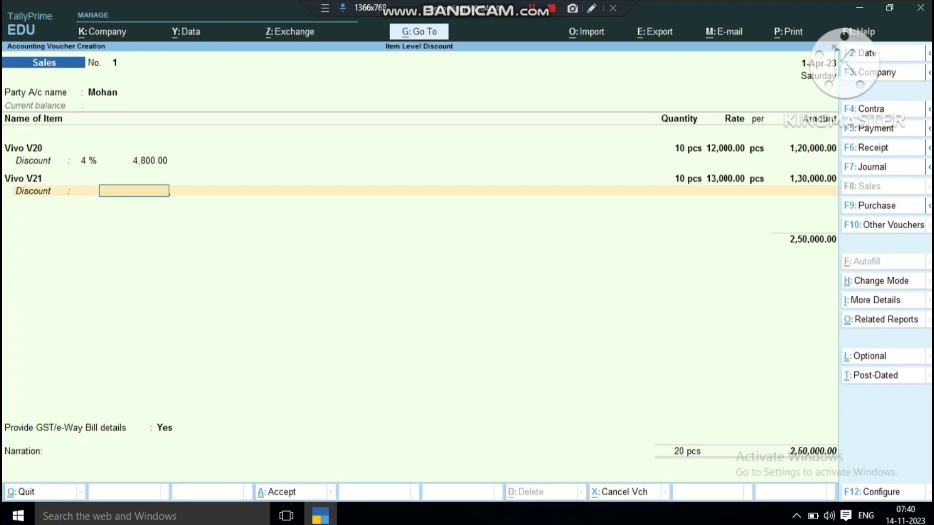
pyautogui.write('5000')
pyautogui.press('Return')
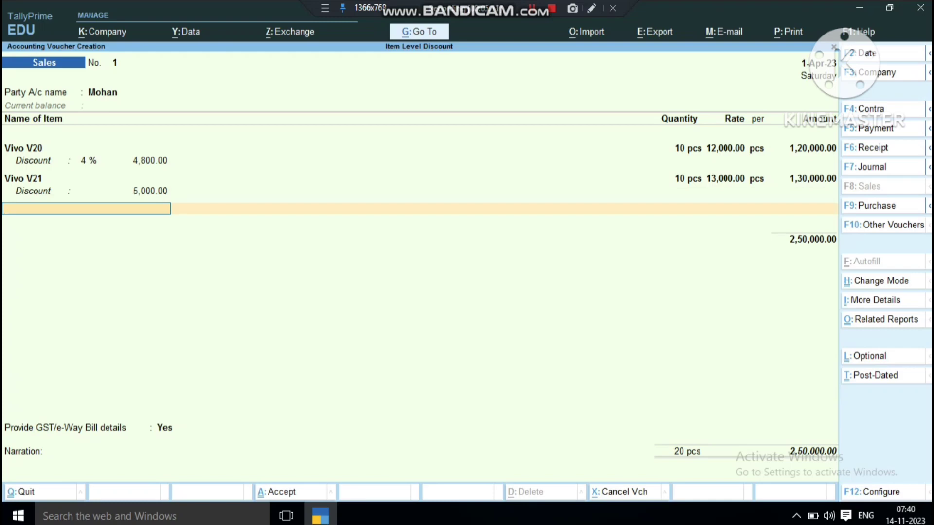
# Step: Enter the stock item Vivo V22 with a quantity of 10 pcs at a rate of 15,000
pyautogui.press('Down')
pyautogui.press('Down')
pyautogui.press('Down')
pyautogui.press('Return')
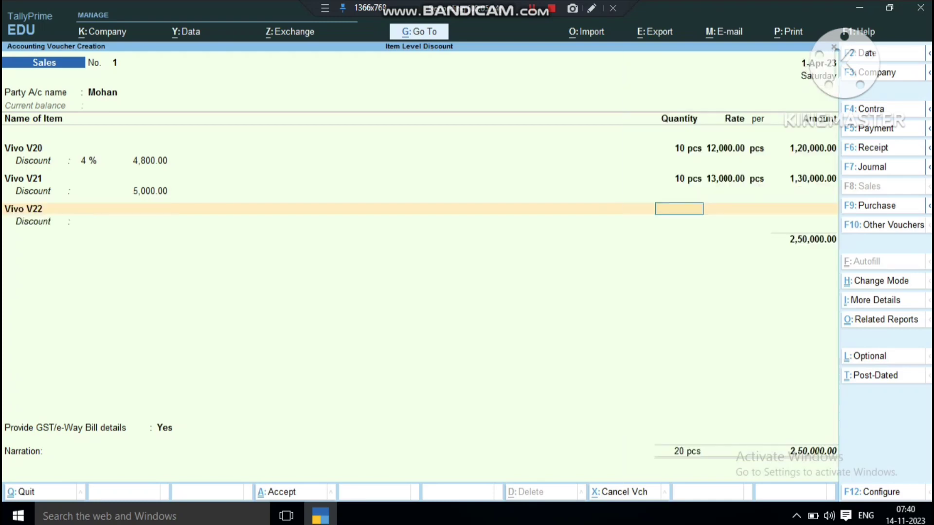
pyautogui.write('10')
pyautogui.press('Return')
pyautogui.press('Return')
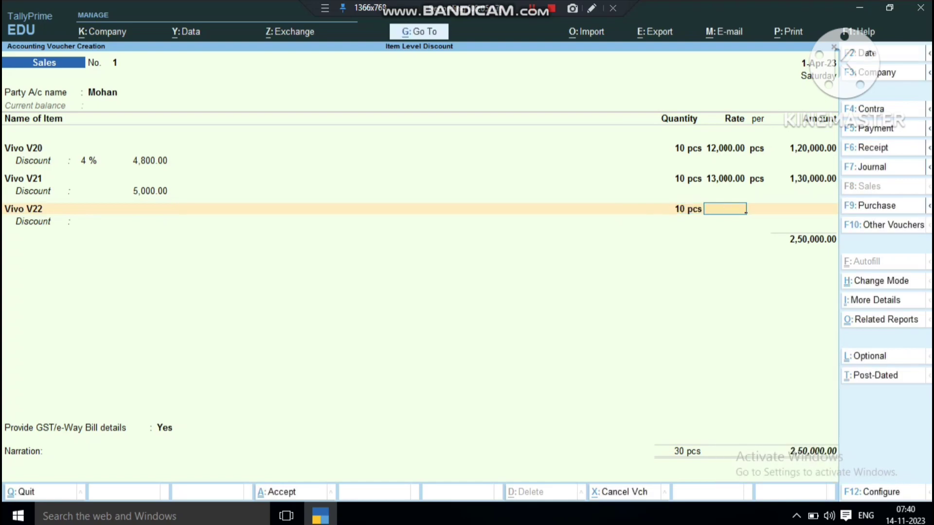
pyautogui.write('15000')
pyautogui.press('Return')
pyautogui.press('Return')
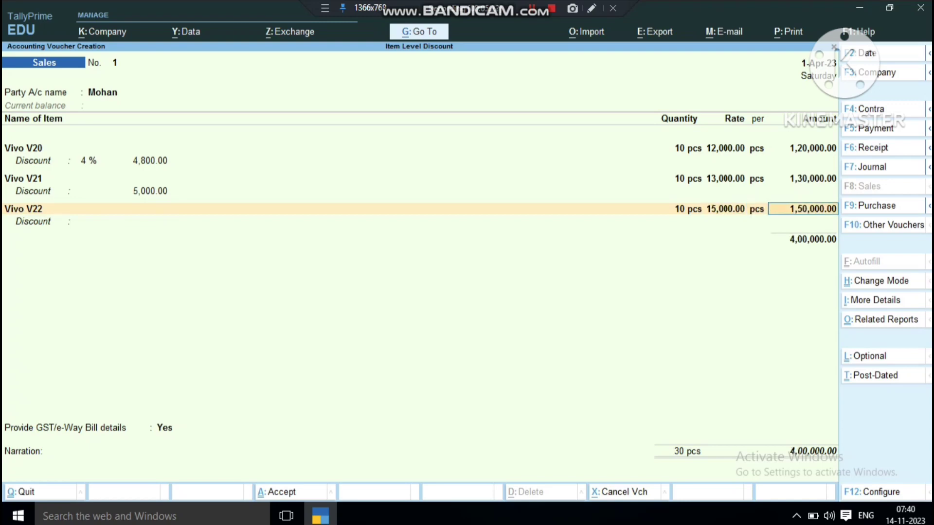
# Step: Allocate the full Vivo V22 amount to the sales ledger, leave its discount blank and end the item list
pyautogui.press('Return')
pyautogui.press('Return')
pyautogui.press('Return')
pyautogui.press('Return')
pyautogui.press('Return')
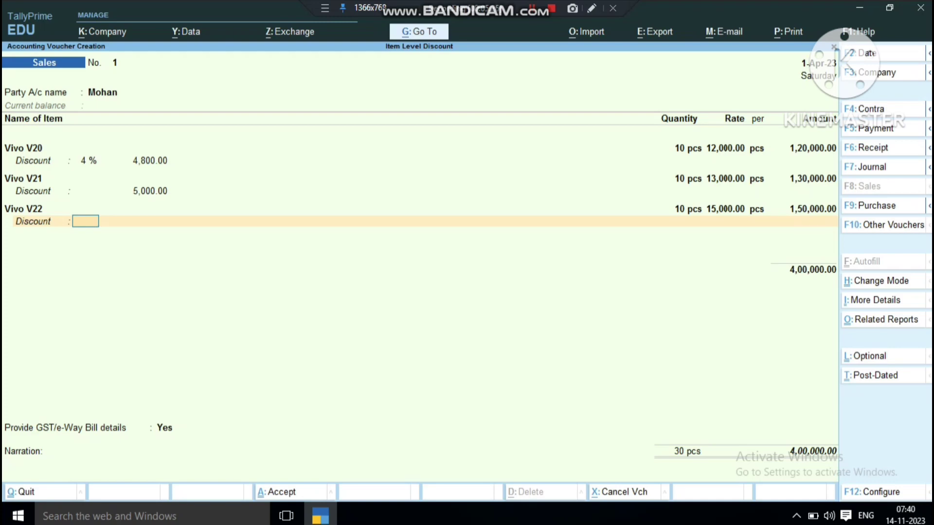
pyautogui.press('Return')
pyautogui.press('Return')
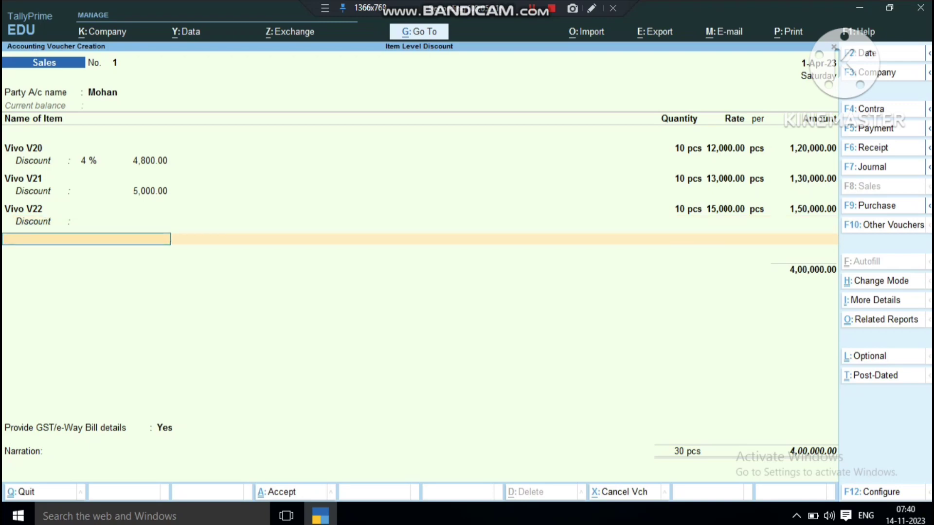
pyautogui.press('Return')
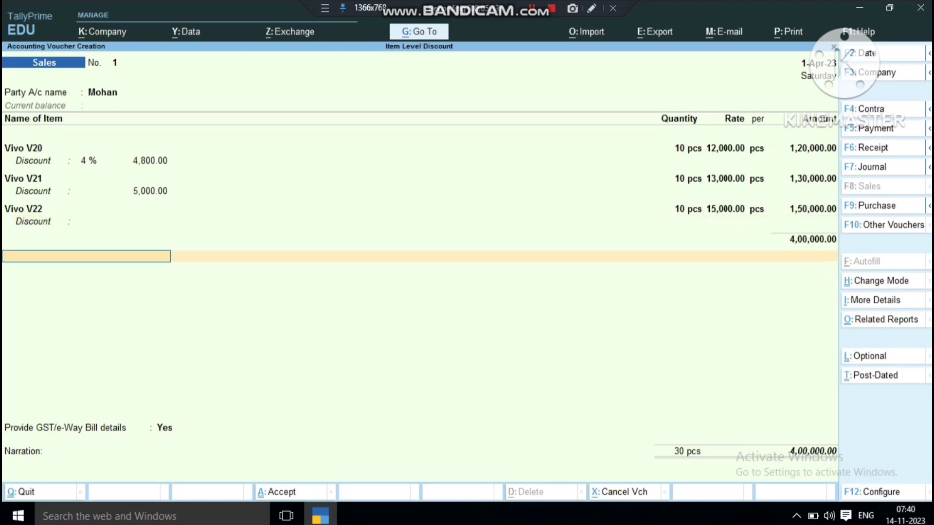
# Step: Add the Discount ledger below the items and accept its automatically calculated amount
pyautogui.press('Down')
pyautogui.press('Down')
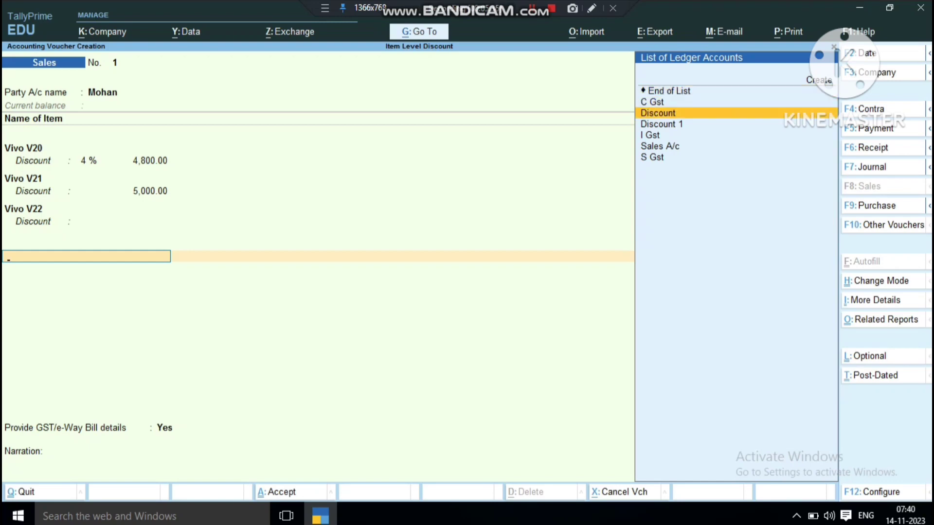
pyautogui.press('Return')
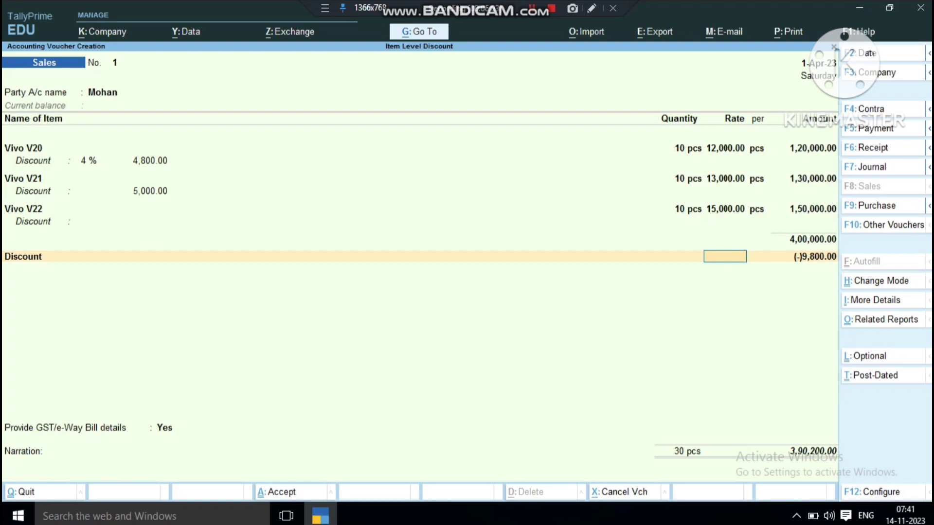
pyautogui.press('Return')
pyautogui.press('Return')
# Step: Add the C Gst and S Gst ledgers to the voucher with their calculated tax amounts and end the ledger list
pyautogui.press('Down')
pyautogui.press('Down')
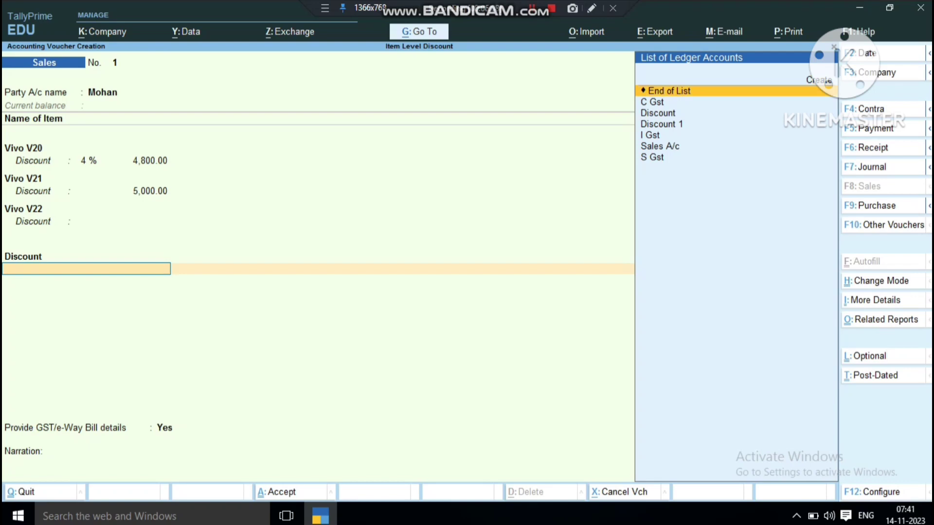
pyautogui.press('Return')
pyautogui.press('Return')
pyautogui.press('Down')
pyautogui.press('Down')
pyautogui.press('Down')
pyautogui.press('Down')
pyautogui.press('Down')
pyautogui.press('Down')
pyautogui.press('Down')
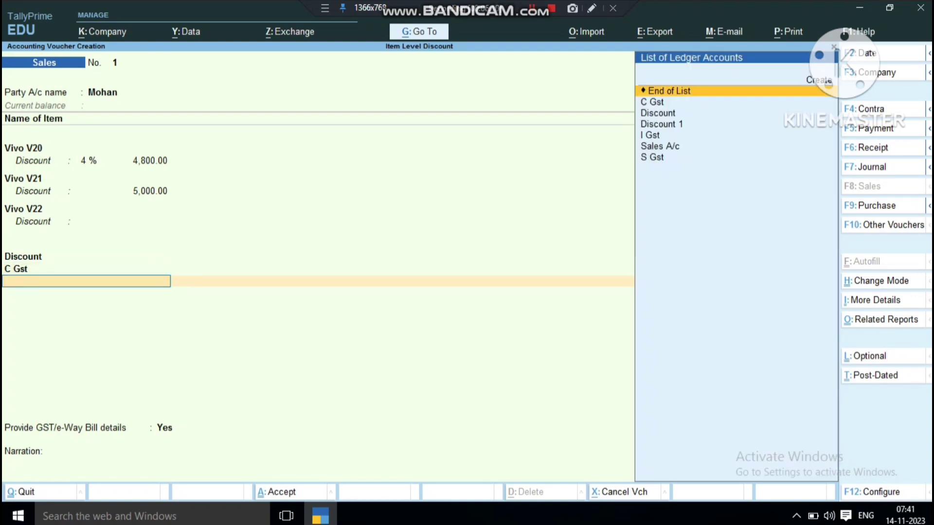
pyautogui.press('Return')
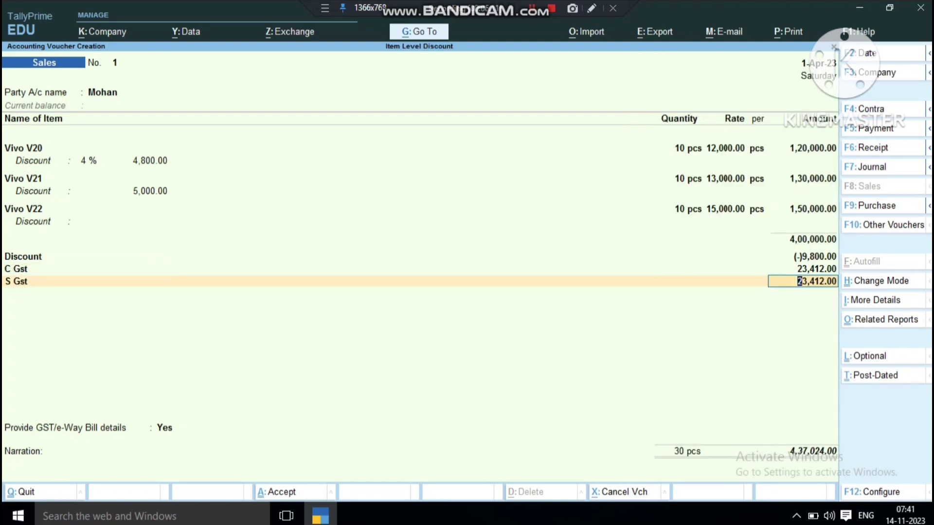
pyautogui.press('Return')
pyautogui.press('Return')
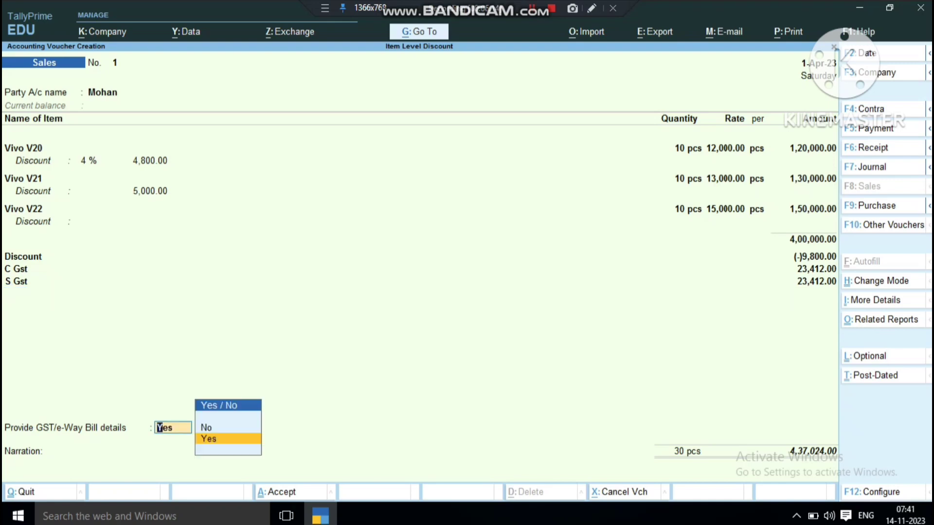
# Step: Set Provide GST/e-Way Bill details to No, leave the narration empty and save the sales voucher
pyautogui.press('Up')
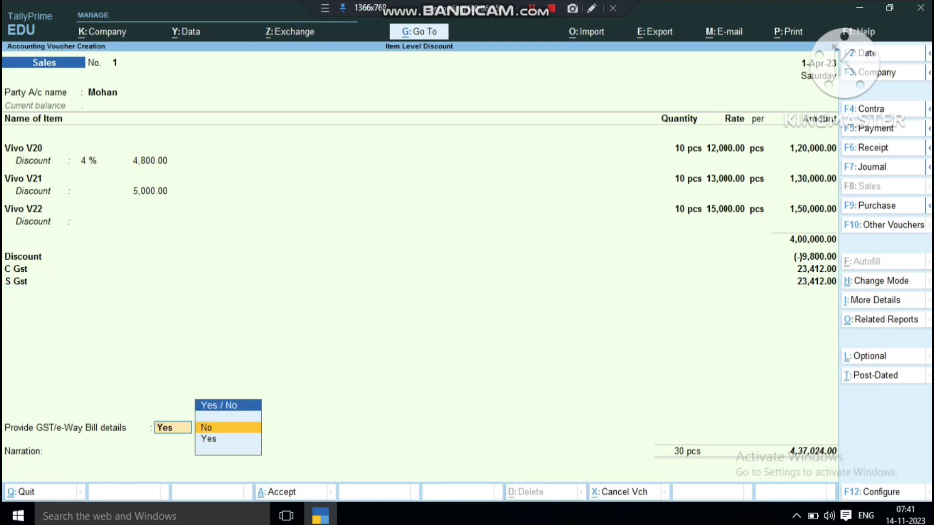
pyautogui.press('Return')
pyautogui.press('Return')
pyautogui.press('Return')
pyautogui.press('Return')
pyautogui.press('Return')
pyautogui.press('Return')
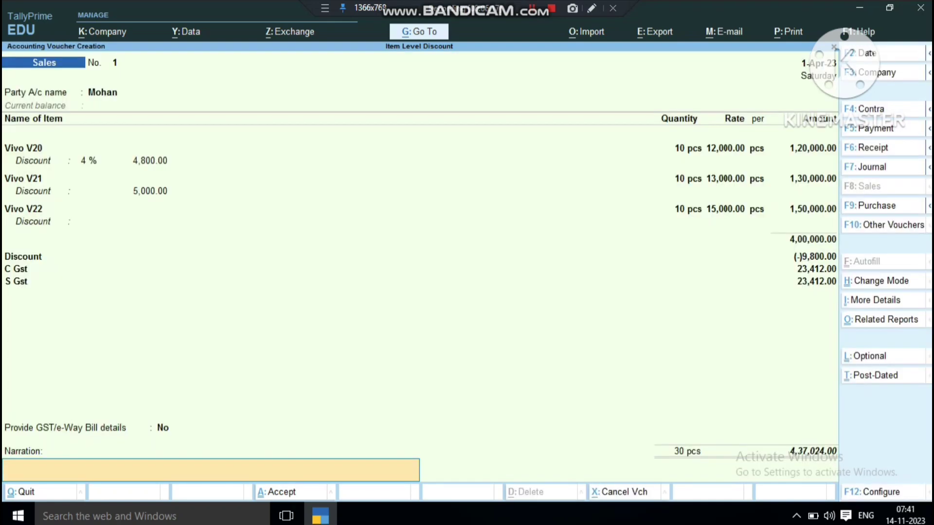
pyautogui.press('Return')
pyautogui.press('Return')
pyautogui.press('Return')
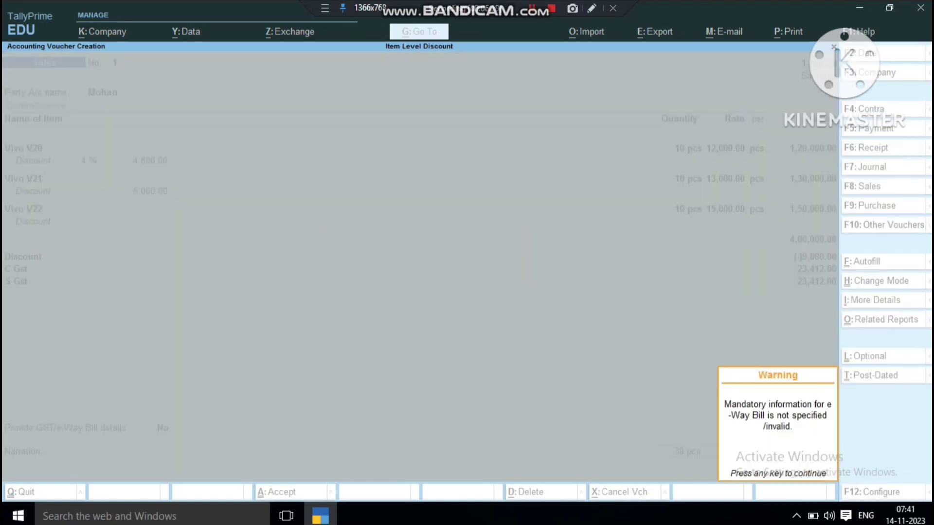
pyautogui.press('Return')
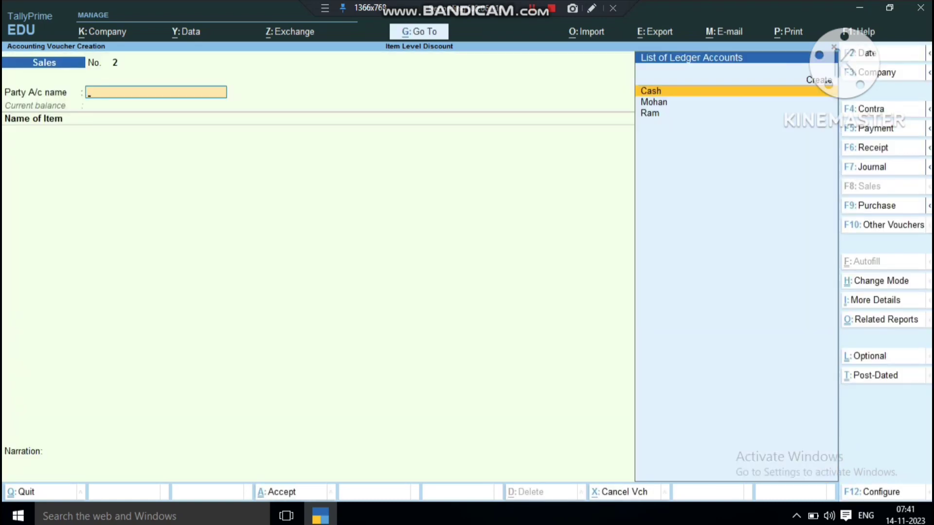
# Step: Leave voucher creation and open the saved sales voucher No. 1 from the Day Book
pyautogui.press('Escape')
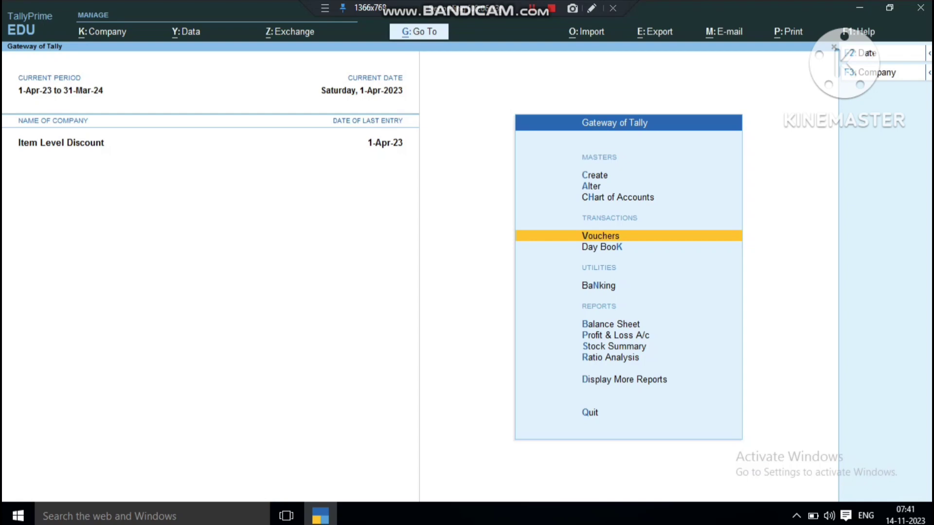
pyautogui.press('d')
pyautogui.press('y')
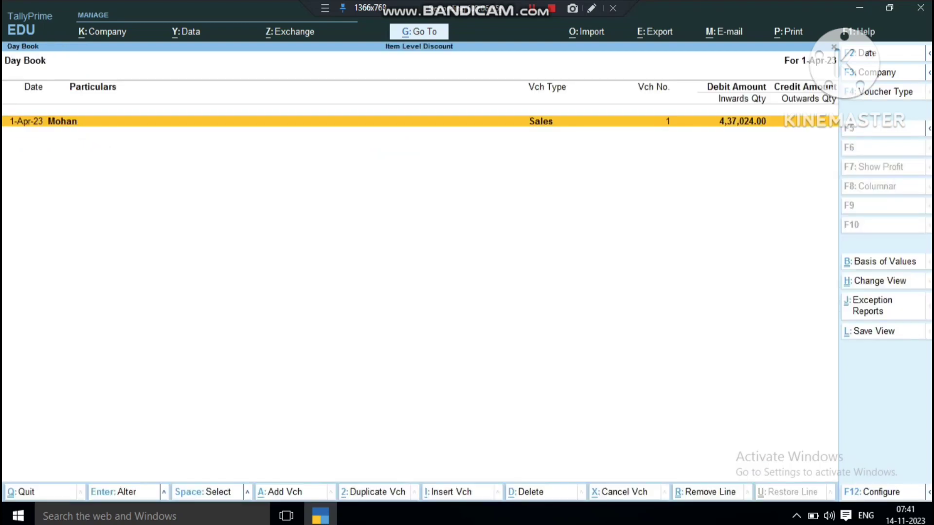
pyautogui.press('Return')
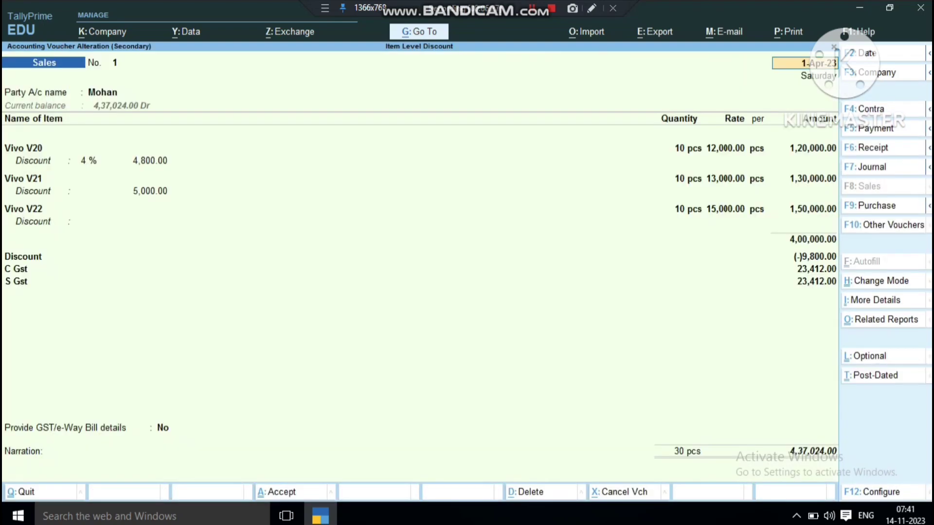
# Step: Preview the voucher's printed tax invoice at enlarged size and examine the items, discount, GST lines and tax summary
pyautogui.hotkey('alt', 'p')
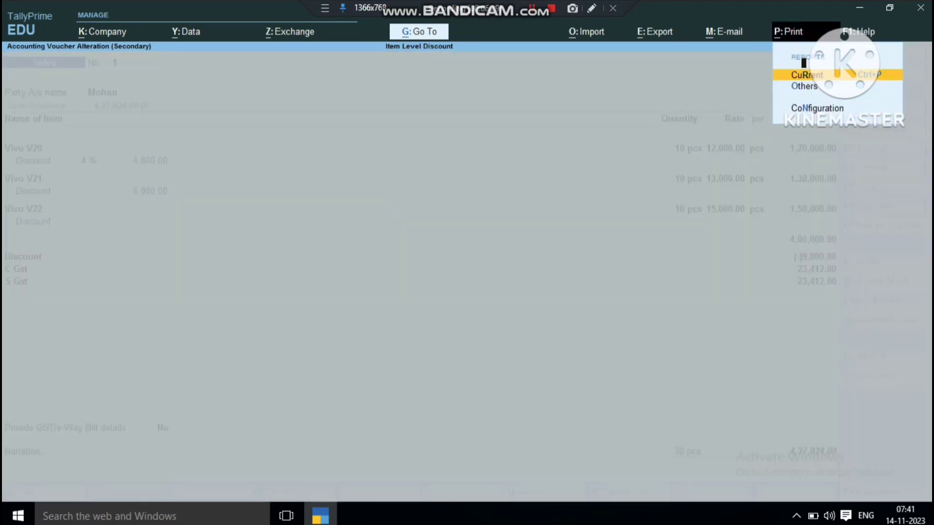
pyautogui.press('Return')
pyautogui.press('i')
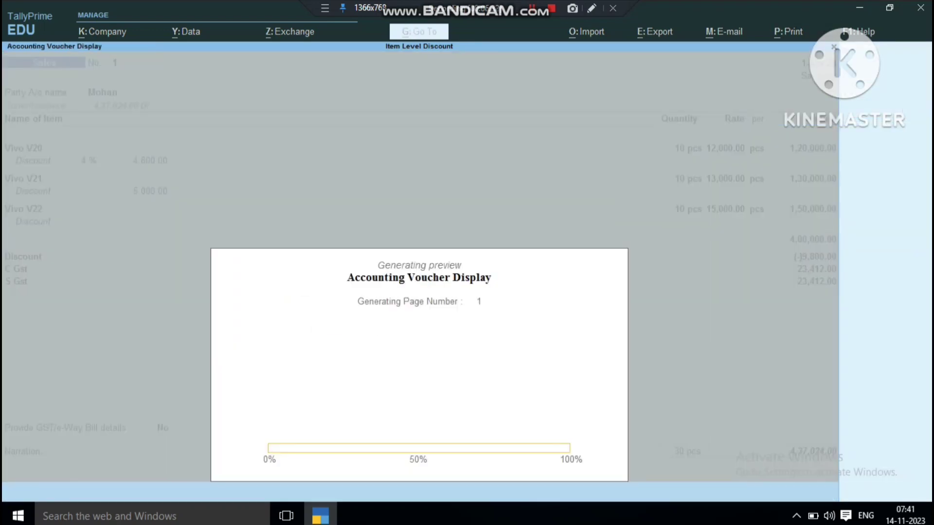
pyautogui.press('z')
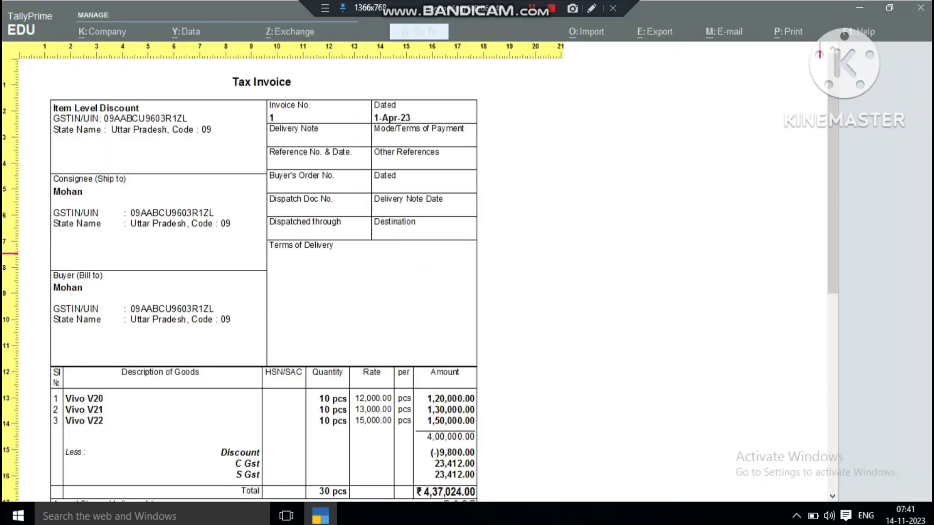
pyautogui.press('Down')
pyautogui.press('Down')
pyautogui.press('Down')
pyautogui.press('Down')
pyautogui.press('Down')
pyautogui.press('Down')
pyautogui.press('Down')
pyautogui.press('Down')
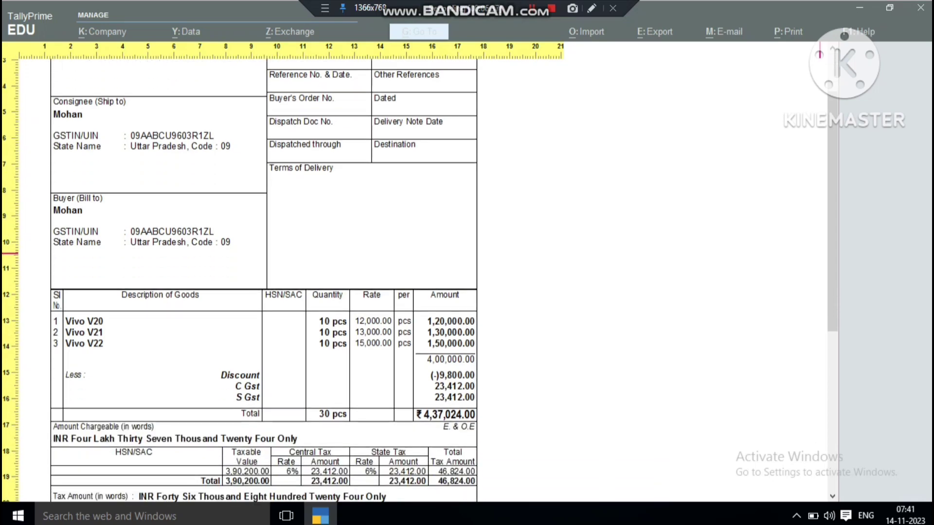
# Step: Close the invoice preview without printing and return to the Gateway of Tally, declining to quit
pyautogui.press('z')
pyautogui.press('Escape')
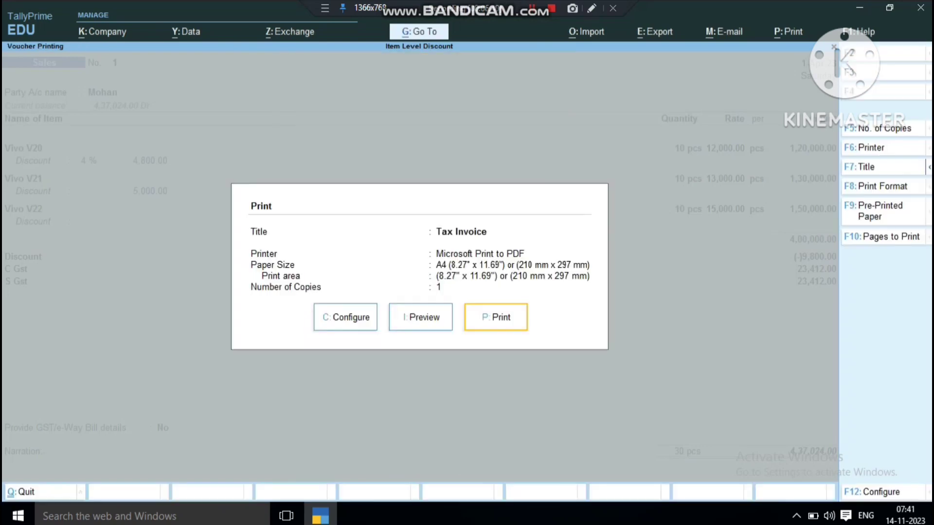
pyautogui.press('Escape')
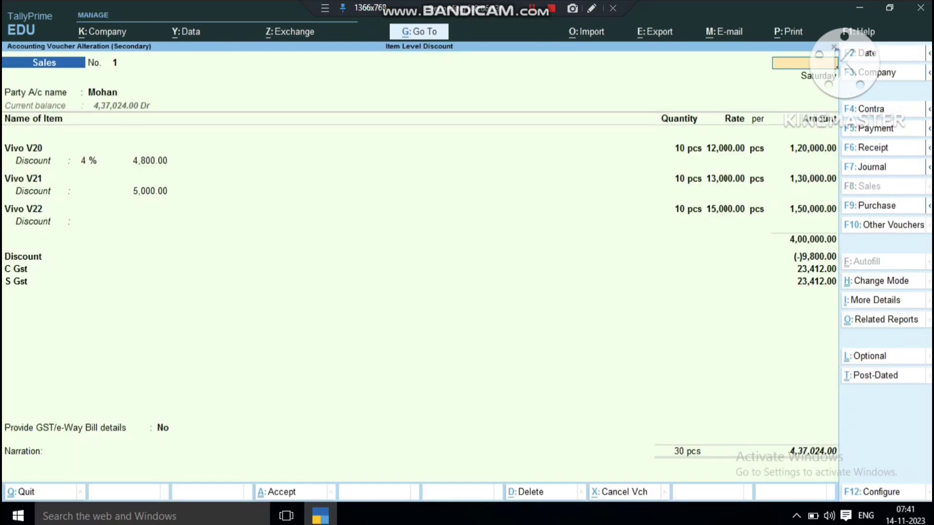
pyautogui.press('Escape')
pyautogui.press('Escape')
pyautogui.press('Escape')
pyautogui.press('Escape')
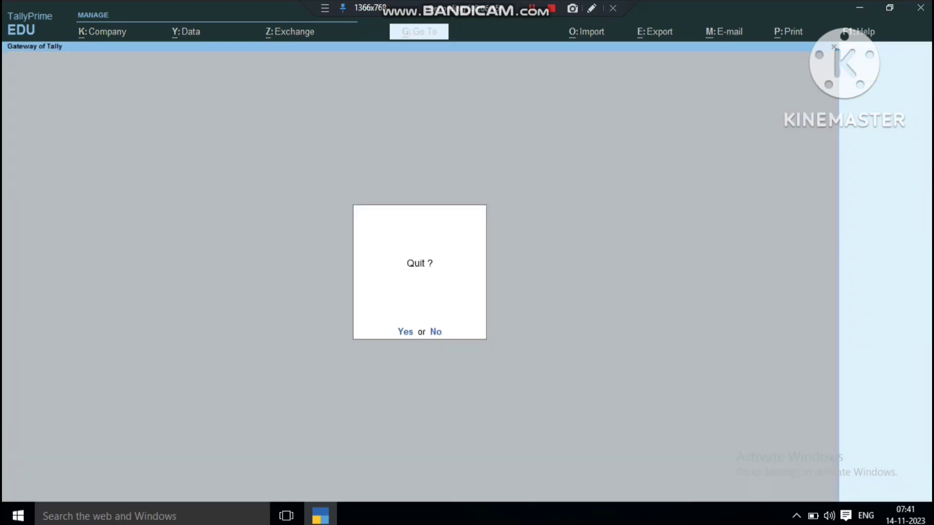
pyautogui.press('Escape')
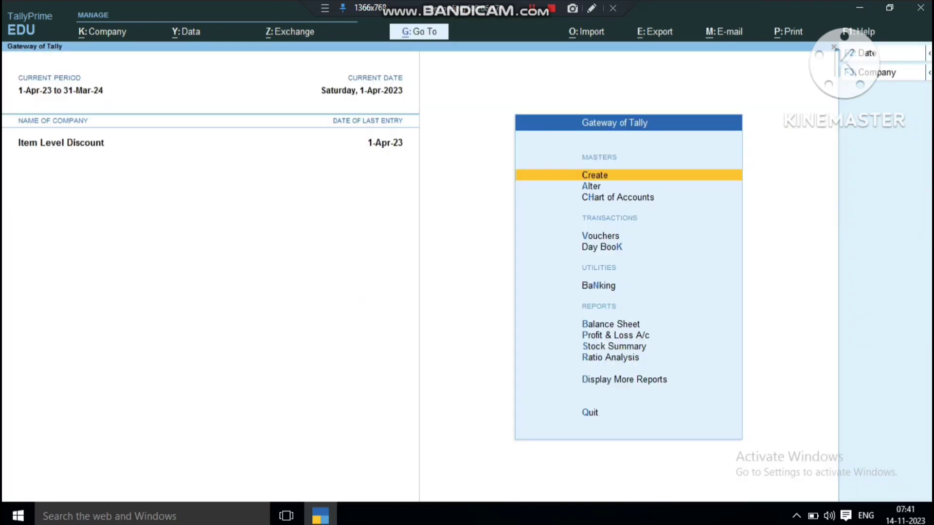